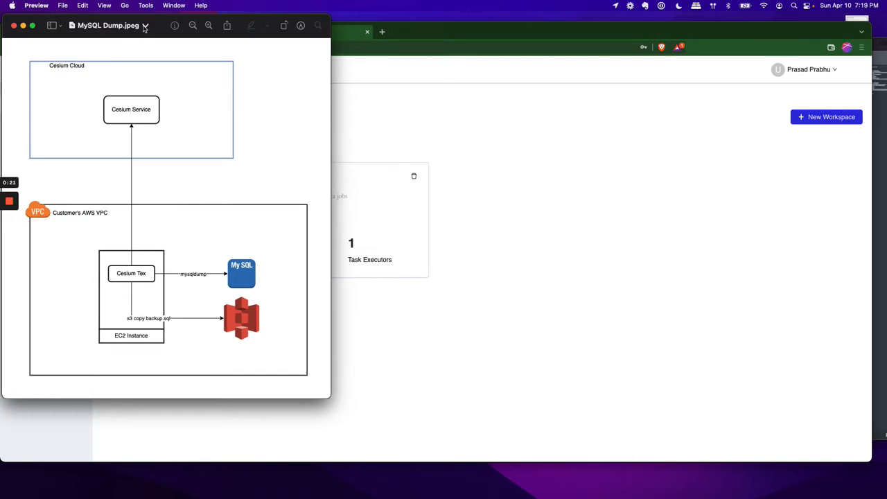
Step: Close the MySQL Dump diagram and download the infra-tex task executor's configuration file to Downloads as config (5)
left_click_drag(162, 28, 280, 36)
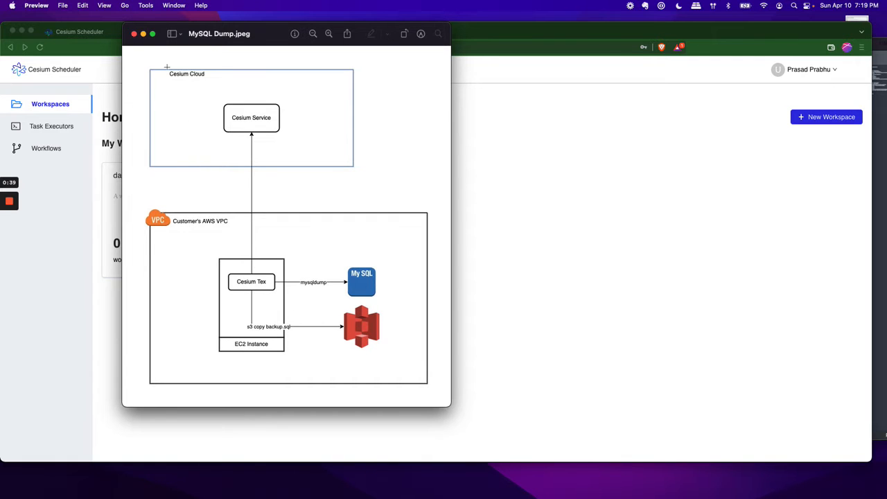
left_click(135, 34)
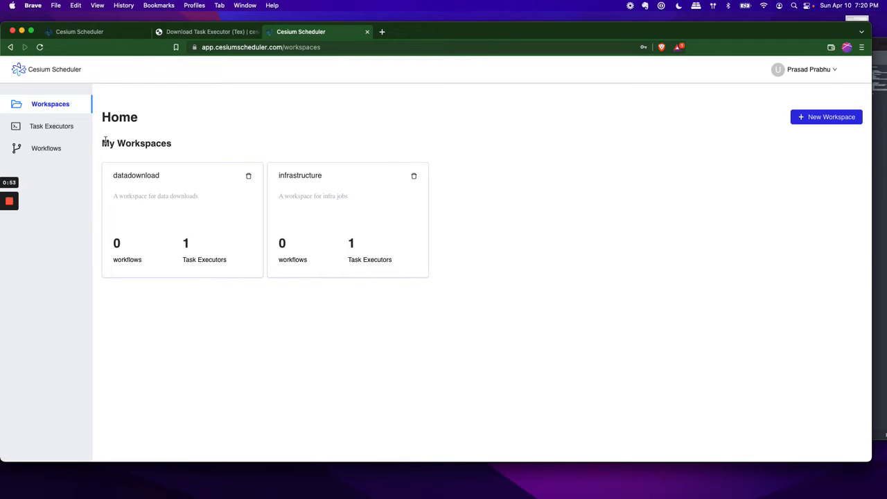
left_click(61, 131)
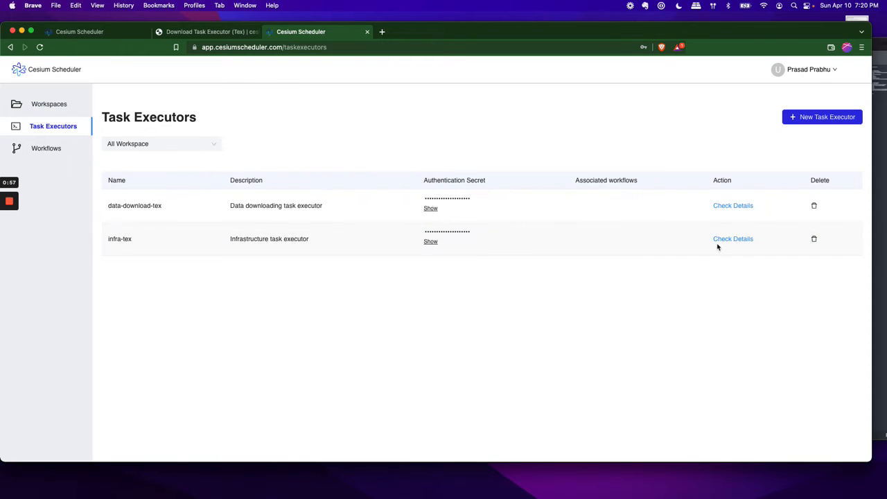
left_click(735, 239)
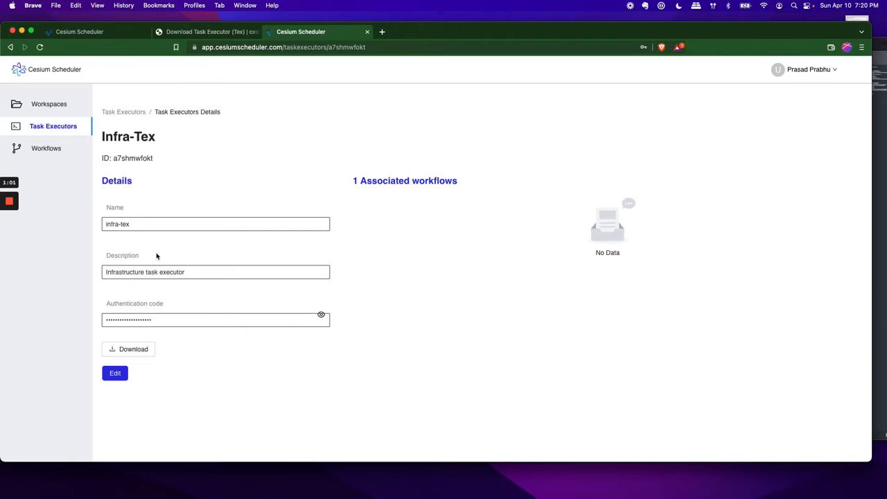
left_click(134, 352)
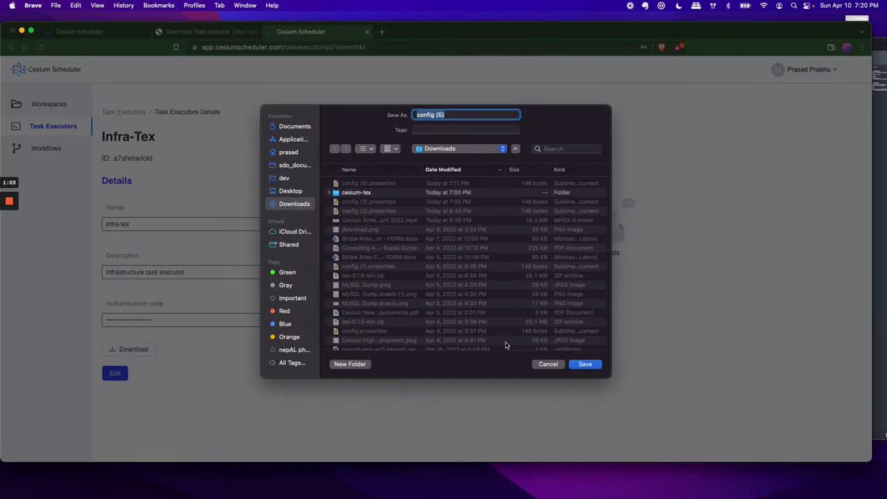
left_click(590, 365)
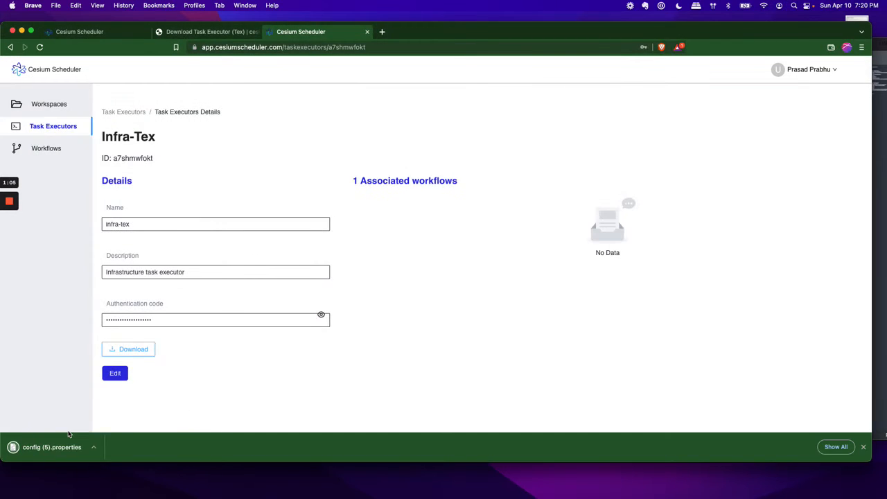
Step: Open the downloaded config (5).properties file and copy its texId, password and tenantRefId lines
left_click(66, 443)
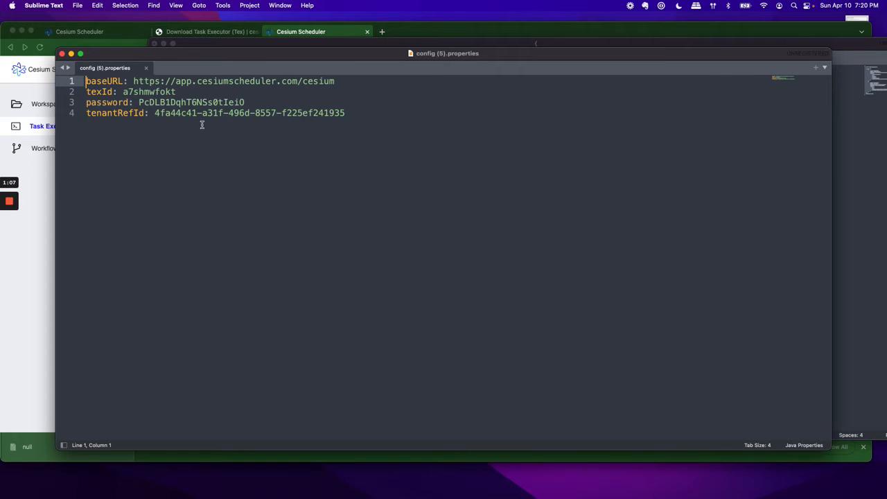
double_click(147, 93)
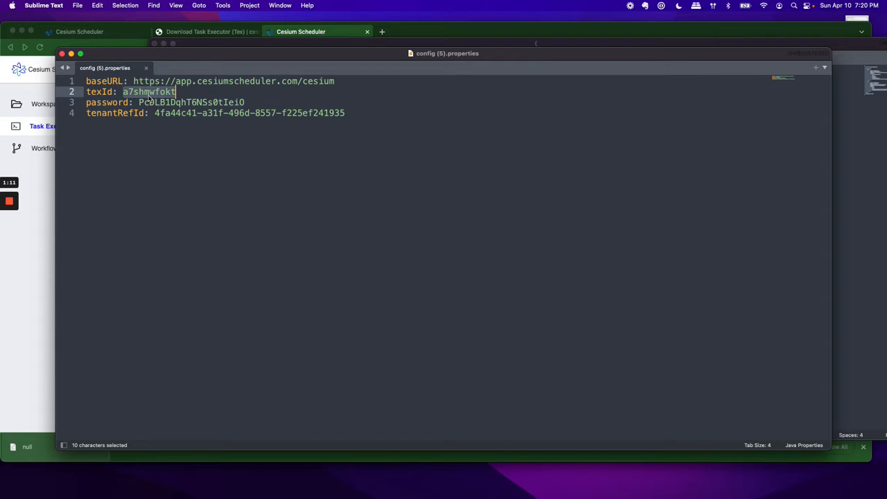
key("Left")
key("Left")
key("Left")
key("super+Left")
key("shift+Down")
key("shift+Down")
key("shift+Down")
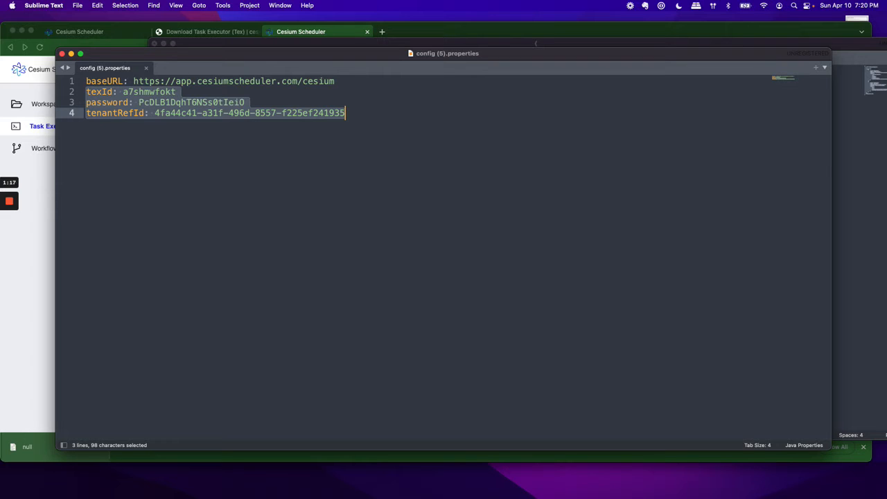
key("super+c")
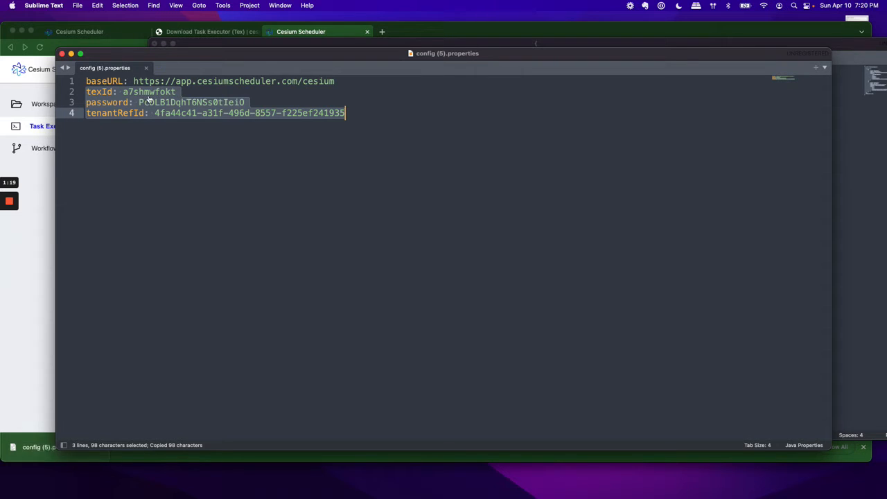
Step: Switch to Terminal to list the cesium-tex folder, and view the Task Executor download page in the browser
key("super+Tab")
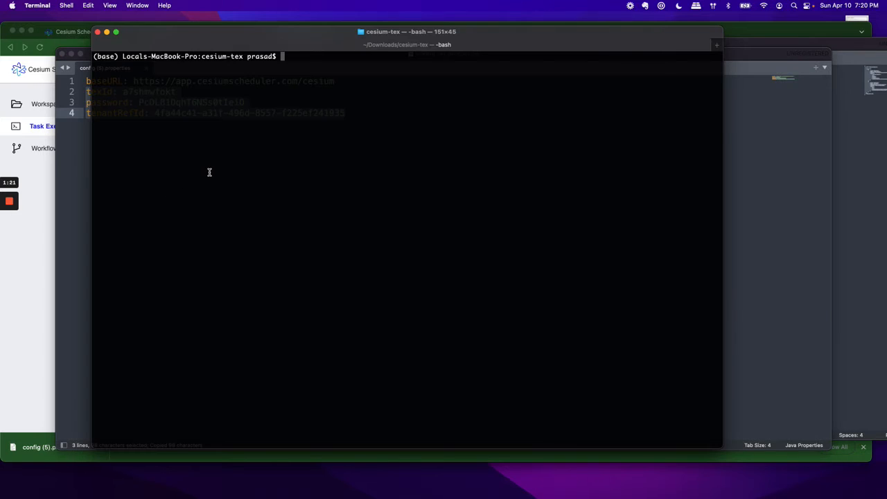
type("ll")
key("Return")
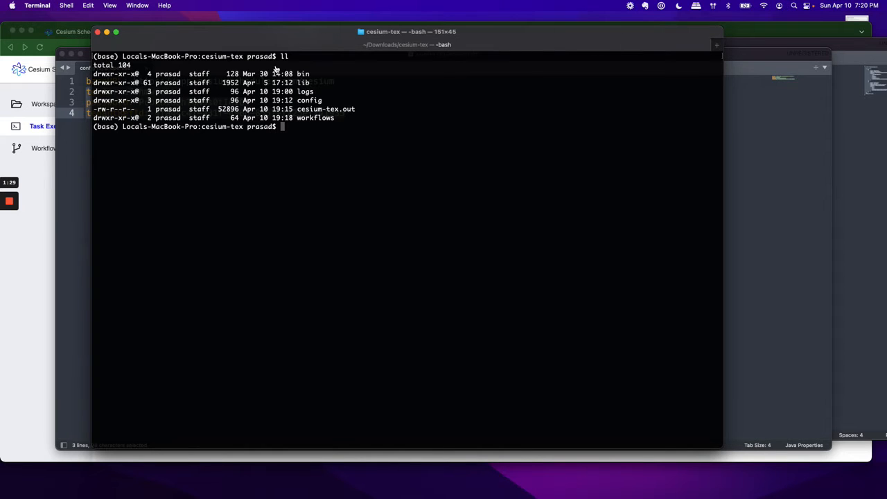
key("super+Tab")
left_click(230, 32)
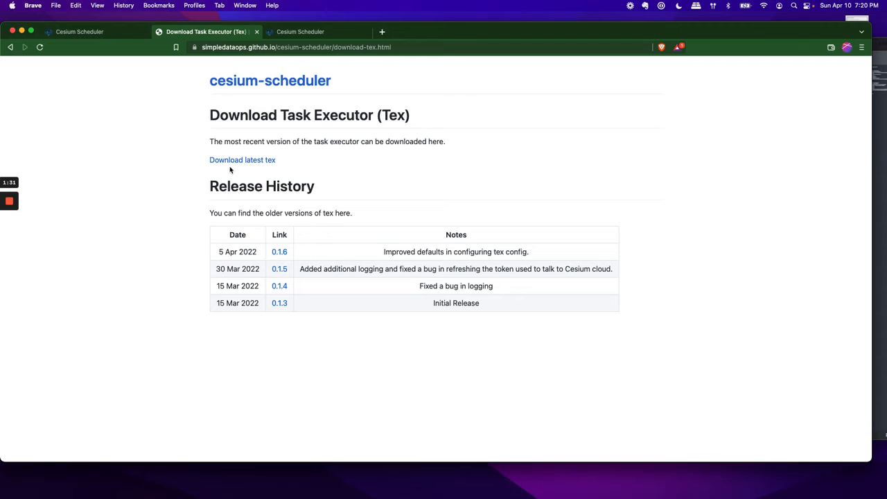
Step: Return to Terminal, review config/tex-config.properties in vi and quit without saving
key("super+Tab")
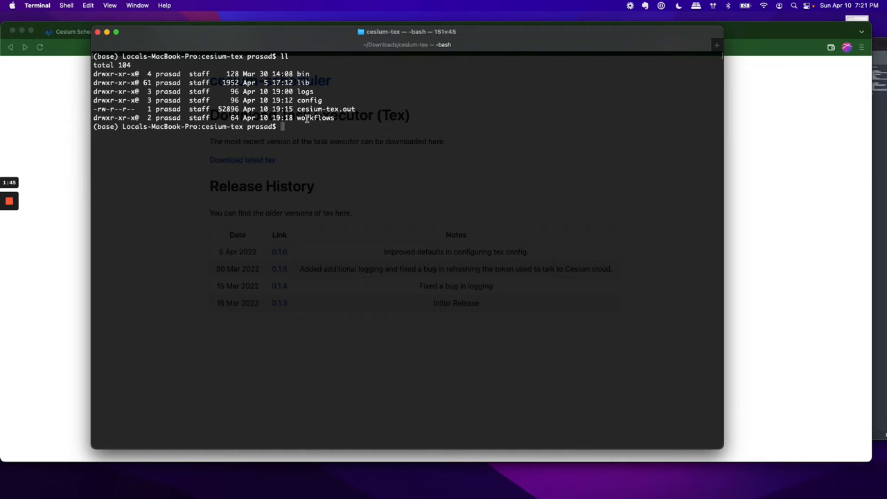
type("vi config/")
key("Tab")
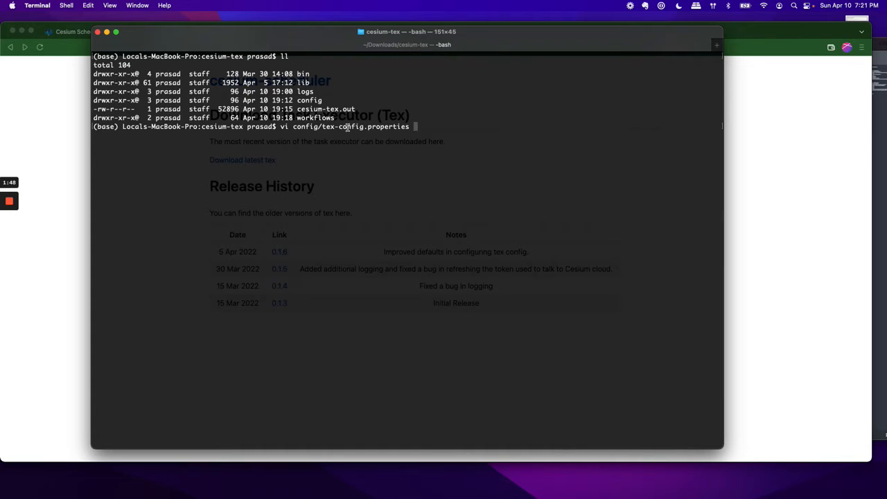
key("Return")
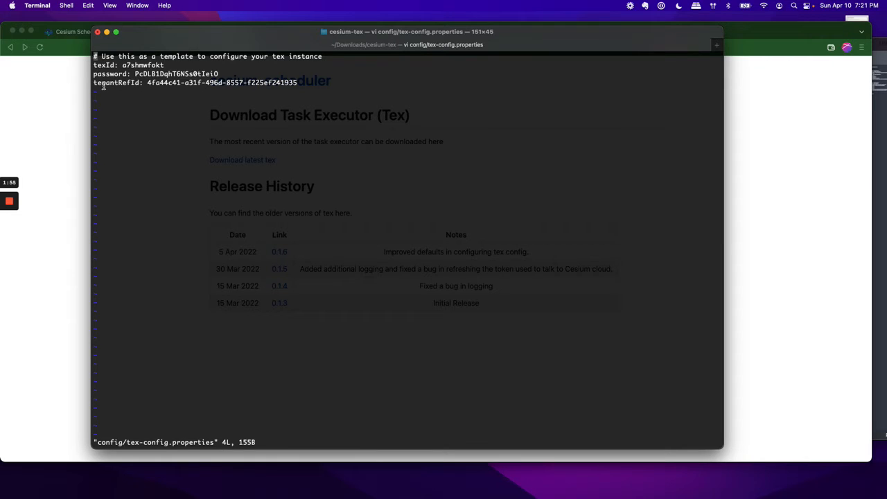
type(":q!")
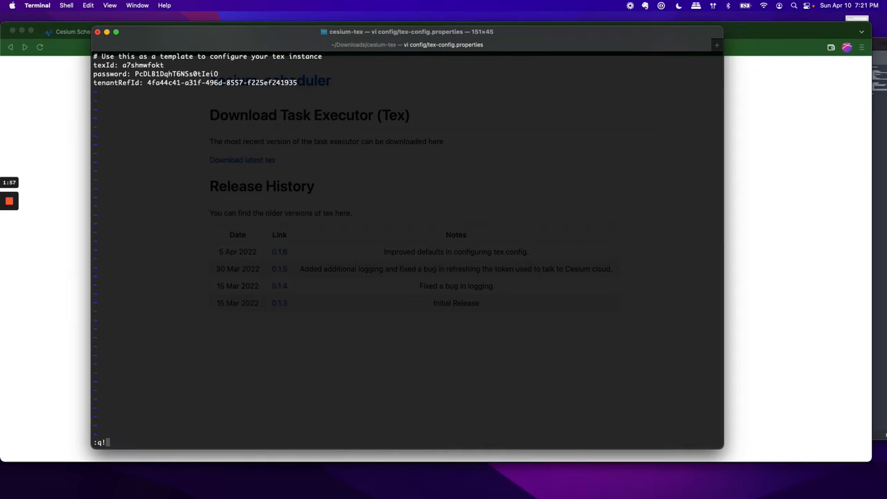
key("Return")
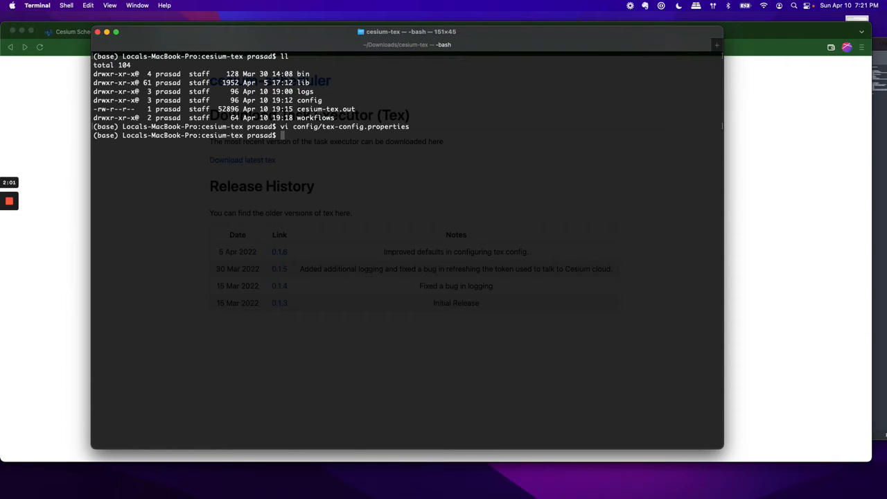
Step: Start the task executor with bin/start-cesium-tex.sh and list the contents of its logs folder
type("bin/start-cesium-tex.sh")
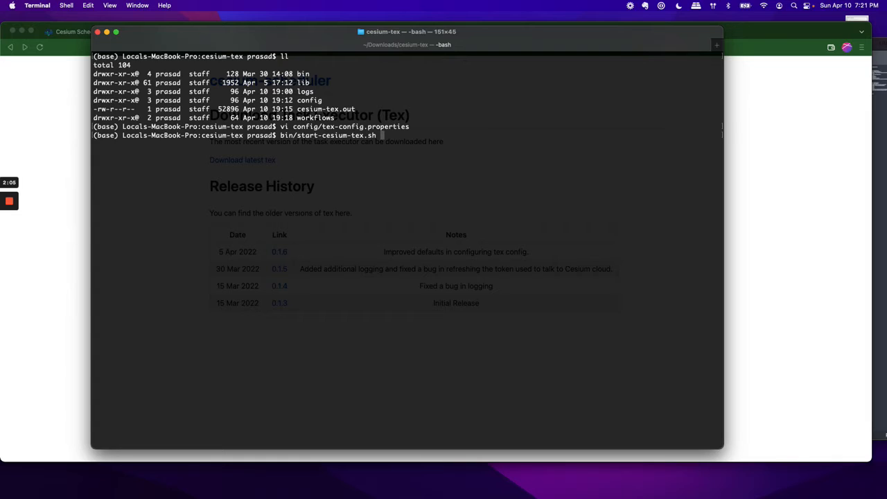
key("Return")
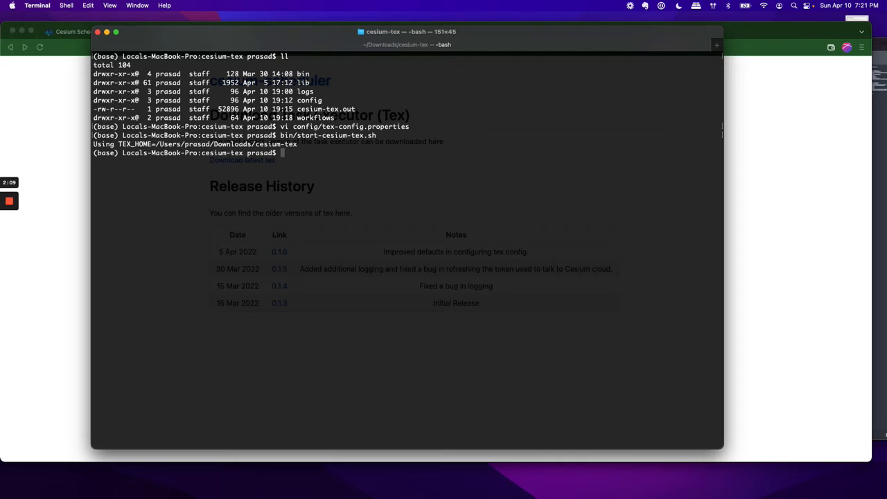
type("cd logs/")
key("Return")
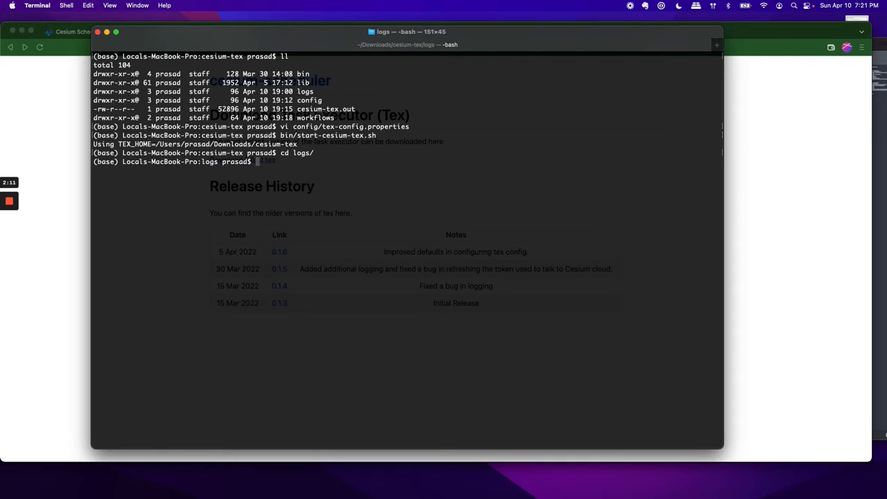
type("ll")
key("Return")
Step: Try to follow the executor log with the command tail 100f tex-microservice.log
type("ta")
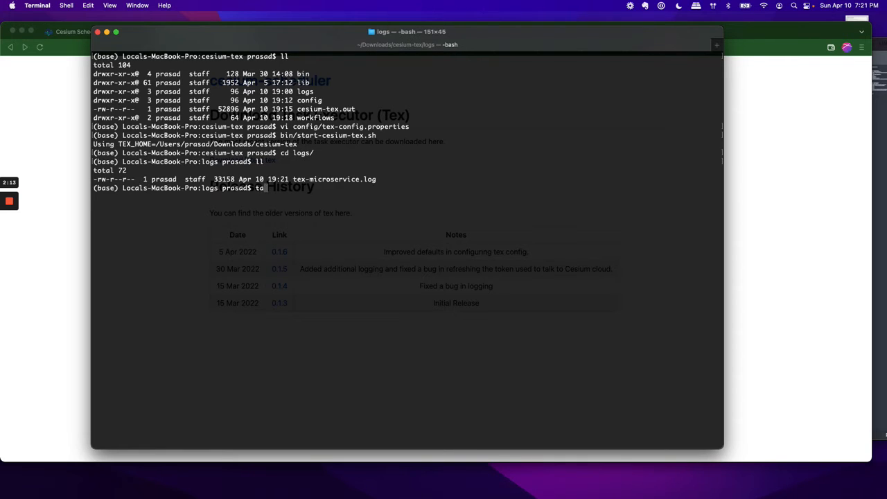
type("il 100f tex-microservice.log")
key("Return")
key("Return")
key("Return")
key("Return")
key("Return")
key("Return")
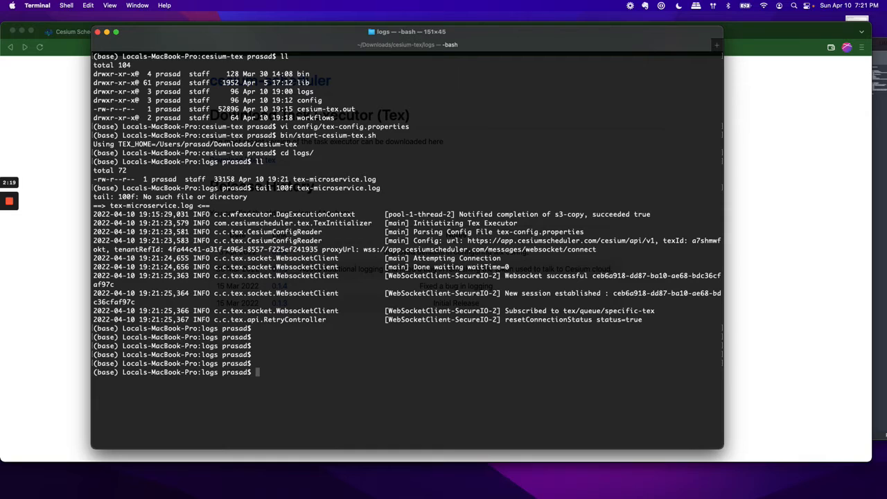
Step: Follow the executor log with tail -10f tex-microservice.log and examine its configuration and heartbeat entries
key("Up")
key("alt+Left")
key("alt+Left")
key("alt+Left")
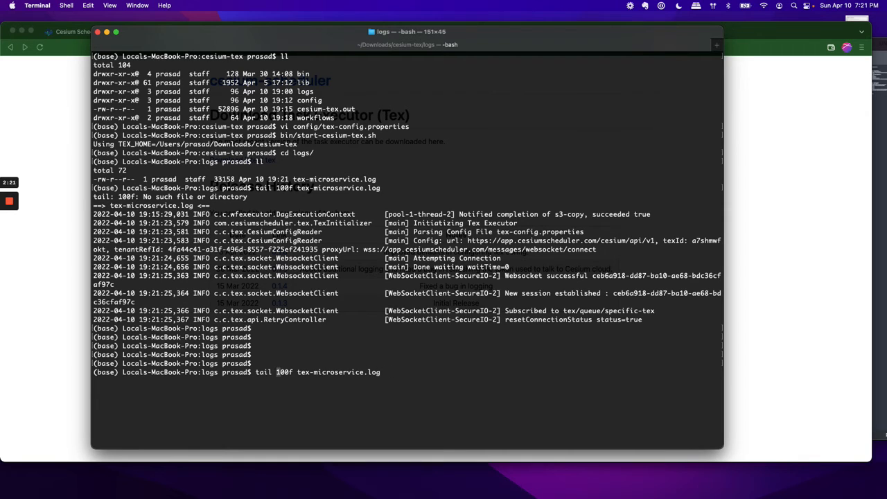
type("-")
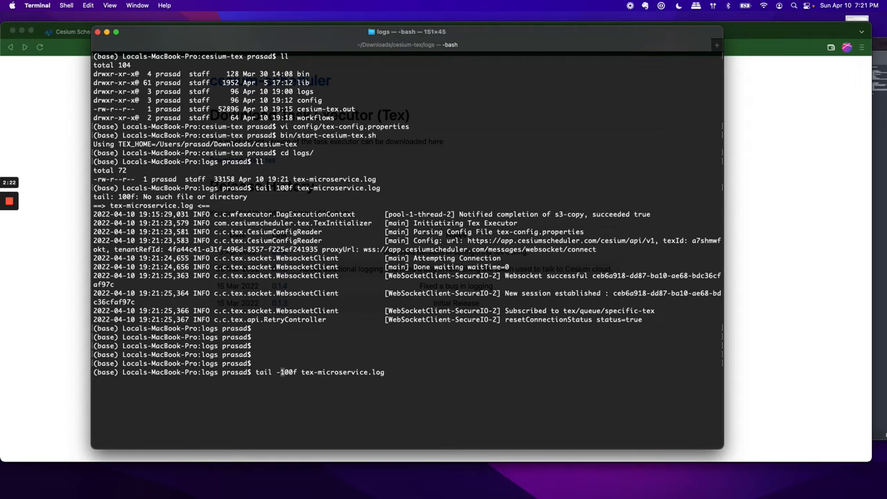
key("Right")
key("Right")
key("BackSpace")
key("Return")
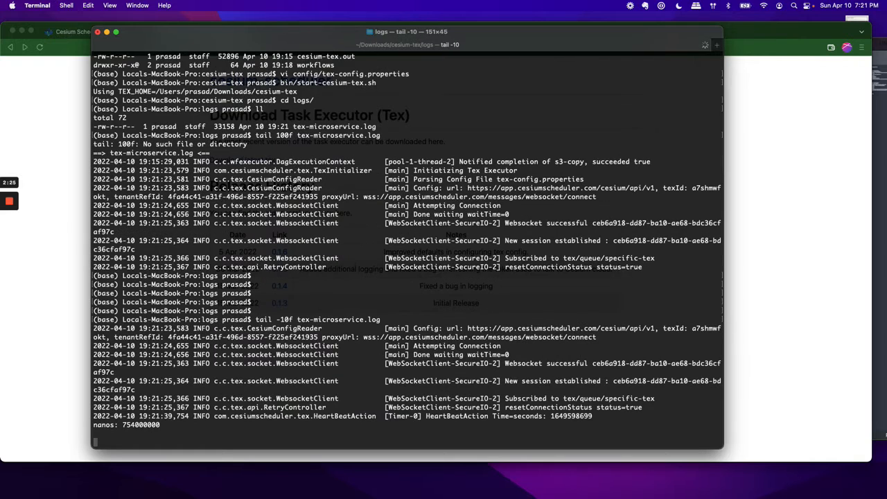
key("Return")
key("Return")
key("Return")
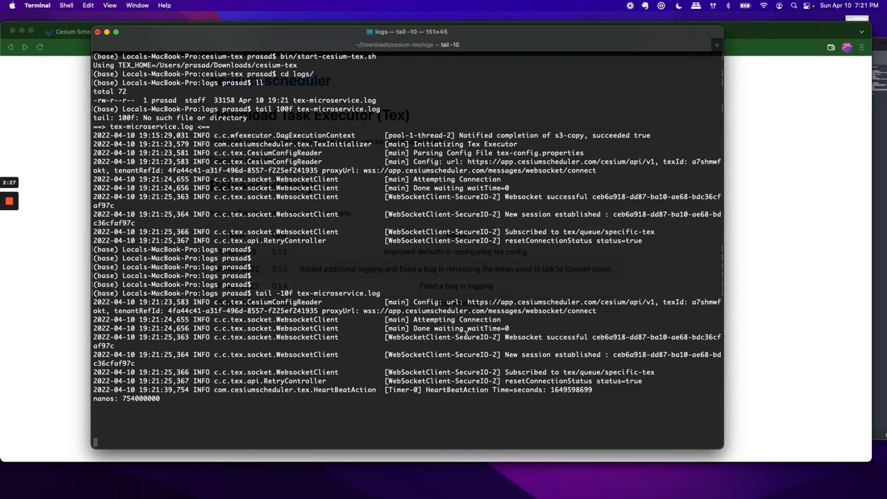
triple_click(486, 303)
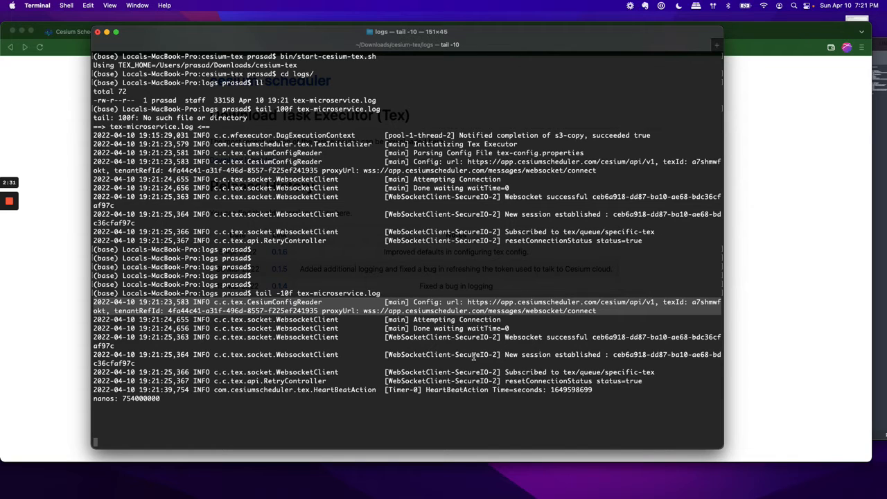
triple_click(494, 389)
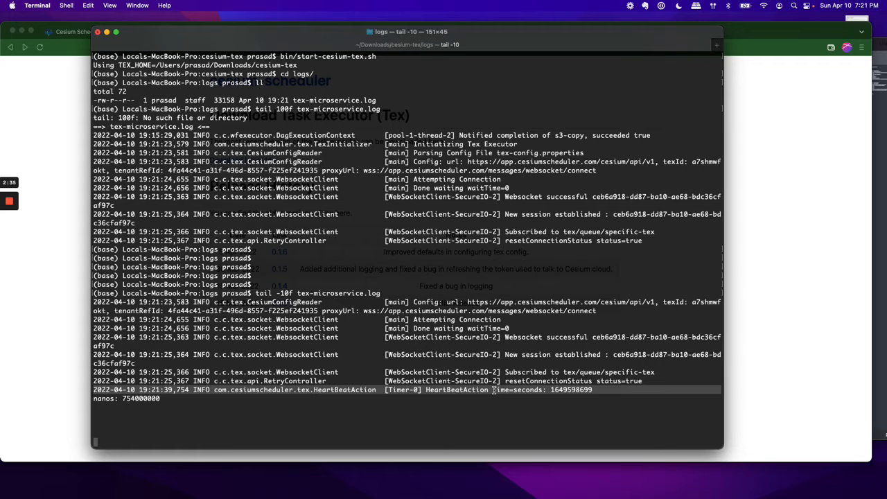
Step: Switch back to Cesium Scheduler in the browser and start a new workflow named mysql-backup
left_click(63, 393)
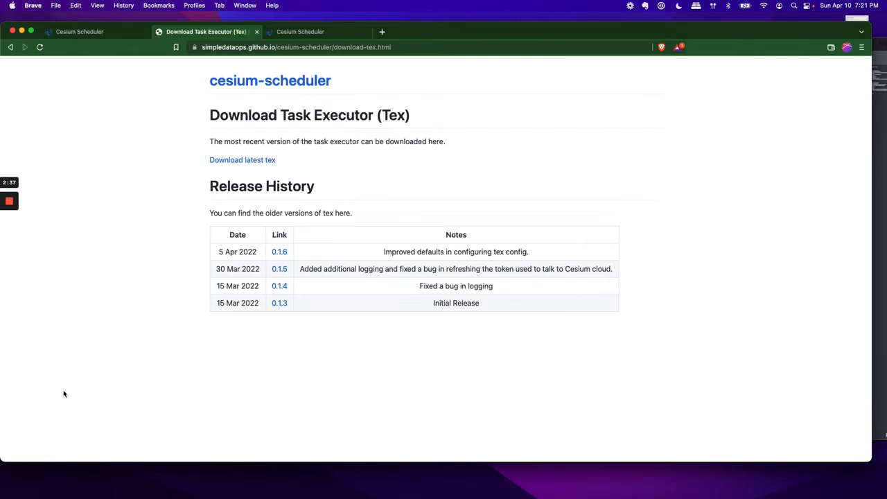
left_click(312, 29)
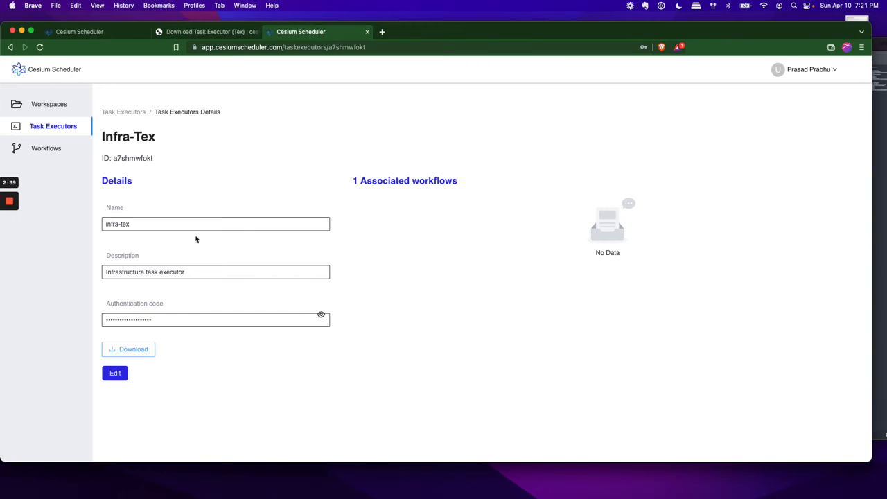
left_click(63, 153)
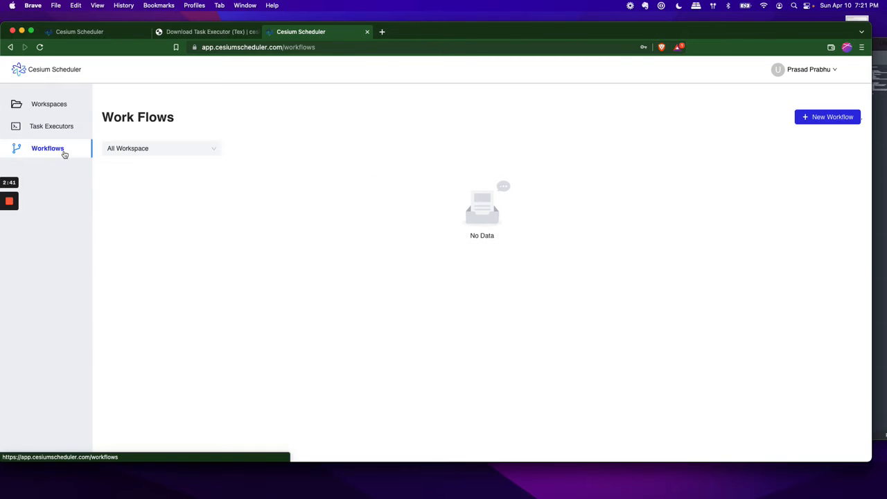
left_click(810, 120)
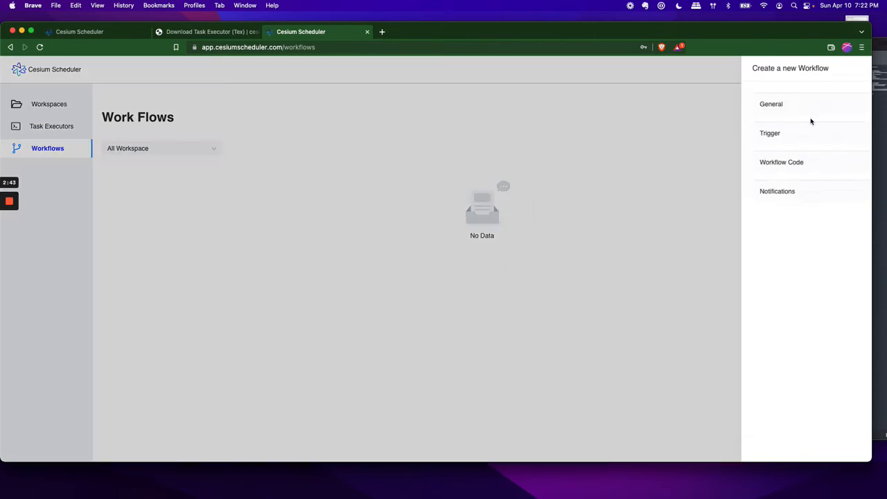
left_click(676, 108)
left_click(619, 146)
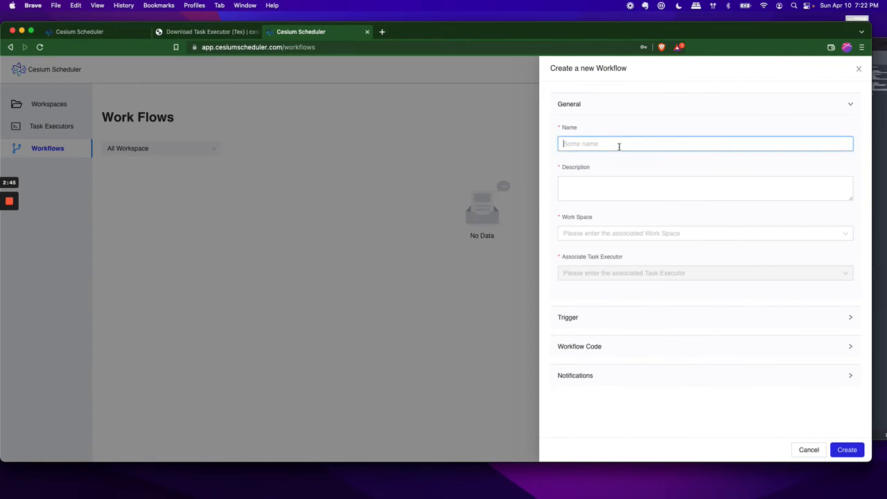
type("mysql-backup")
key("Tab")
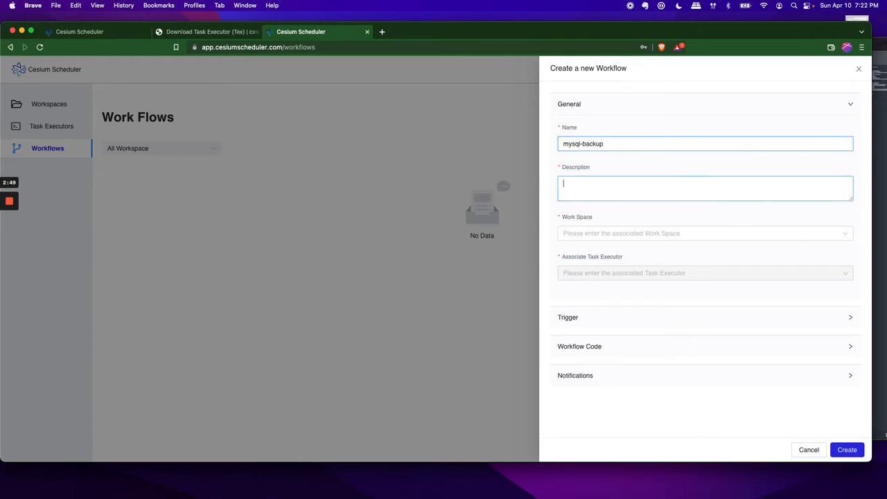
Step: Describe the workflow as "backup of mysql db" and assign it to the infrastructure workspace and the infra-tex task executor
type("backup o")
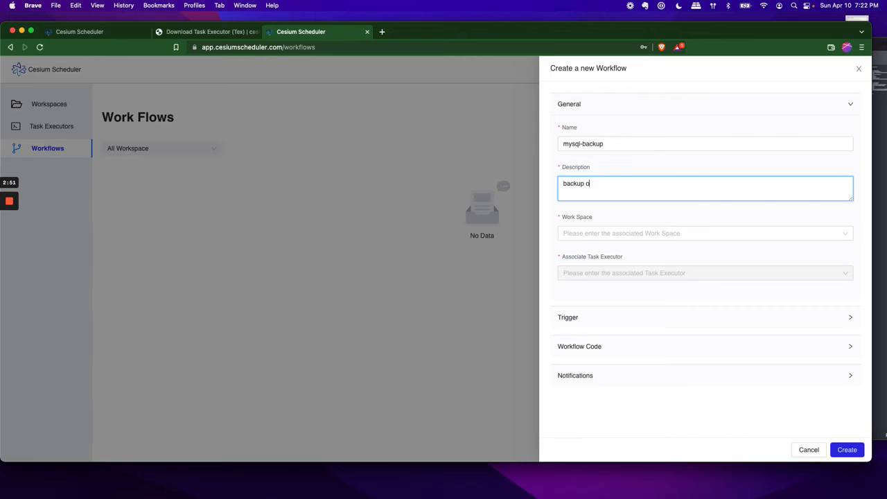
type("f mysql db")
left_click(629, 232)
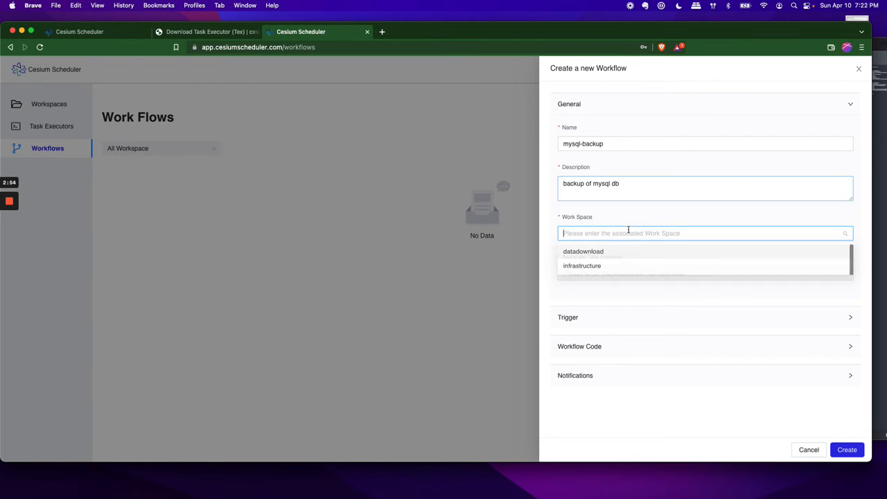
left_click(613, 267)
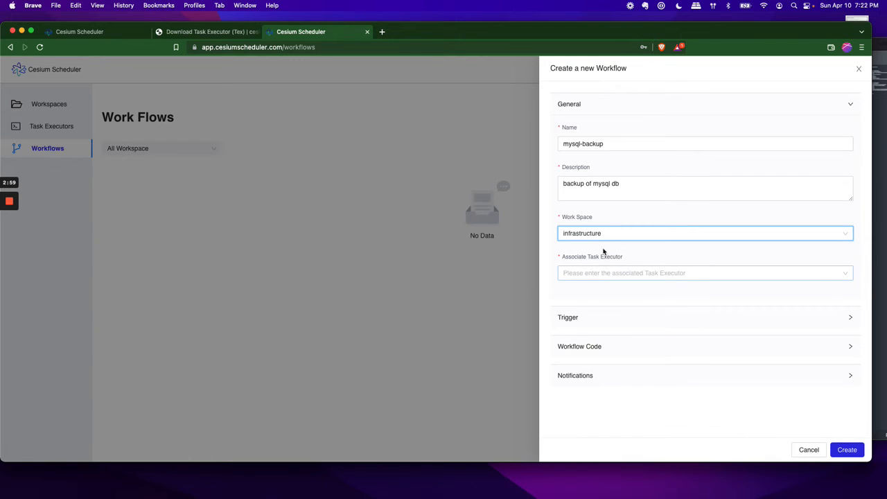
left_click(595, 273)
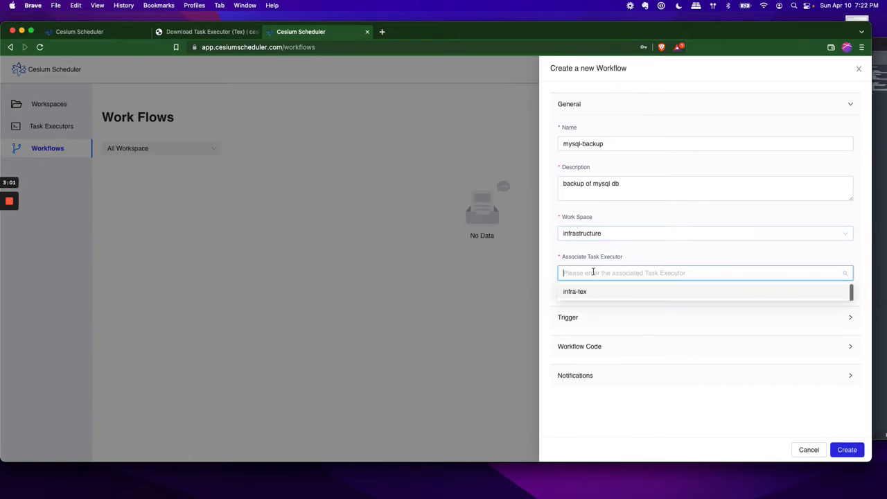
left_click(587, 292)
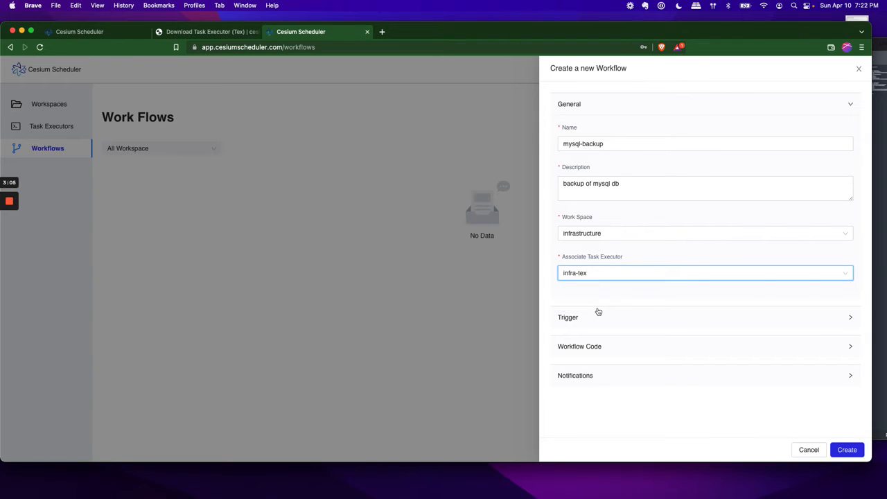
Step: Set the workflow's trigger schedule to 0 1 * * * and choose the first schedule type
left_click(603, 316)
left_click(584, 174)
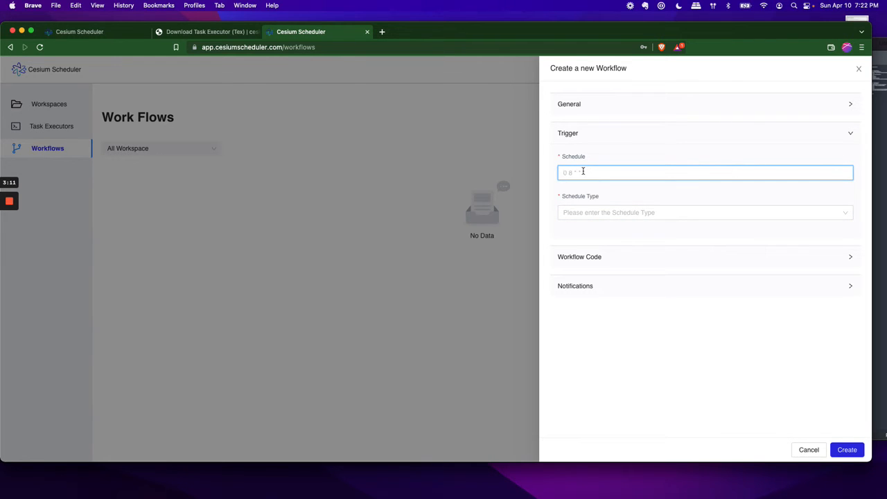
type("0 1 * * *")
left_click(578, 212)
left_click(584, 230)
Step: Open the workflow's code settings, switch to Sublime Text, and close the config (5).properties file to reach the workflow JSON
left_click(584, 256)
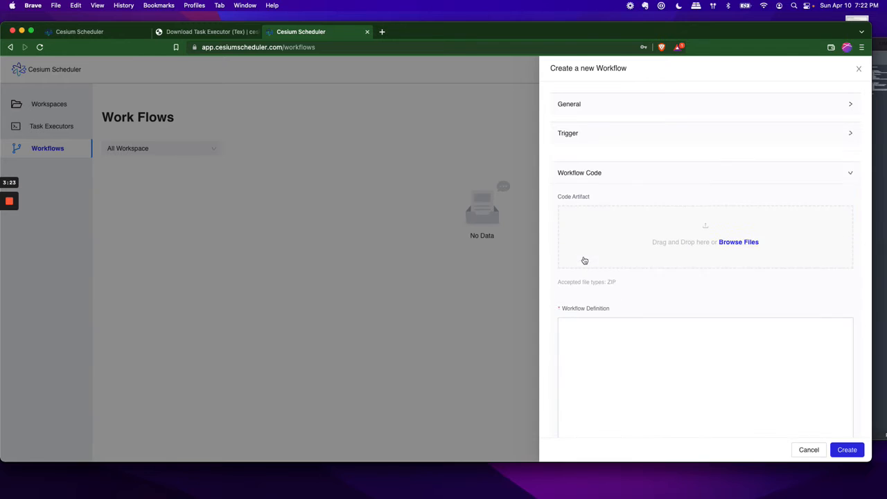
scroll(603, 305, "down", 3)
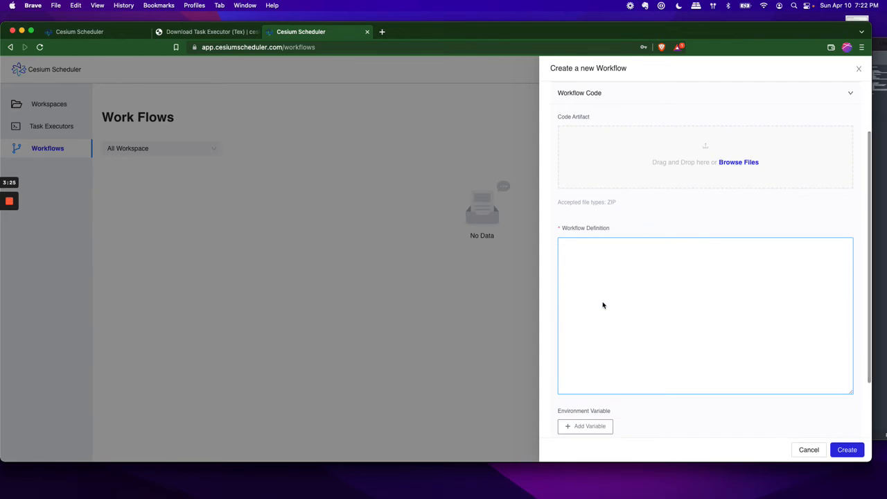
key("super+Tab")
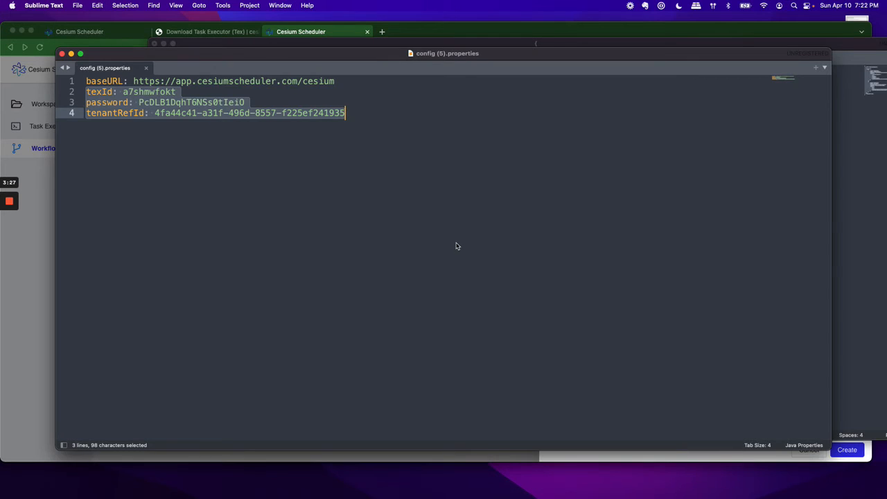
key("super+w")
left_click(315, 180)
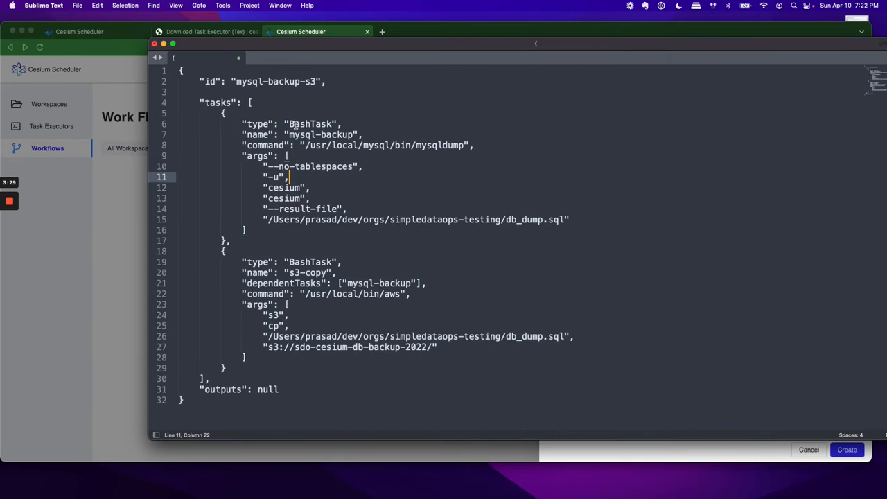
Step: Examine the workflow JSON's id and the mysql-backup task's type, mysqldump command, arguments and result file path
double_click(212, 81)
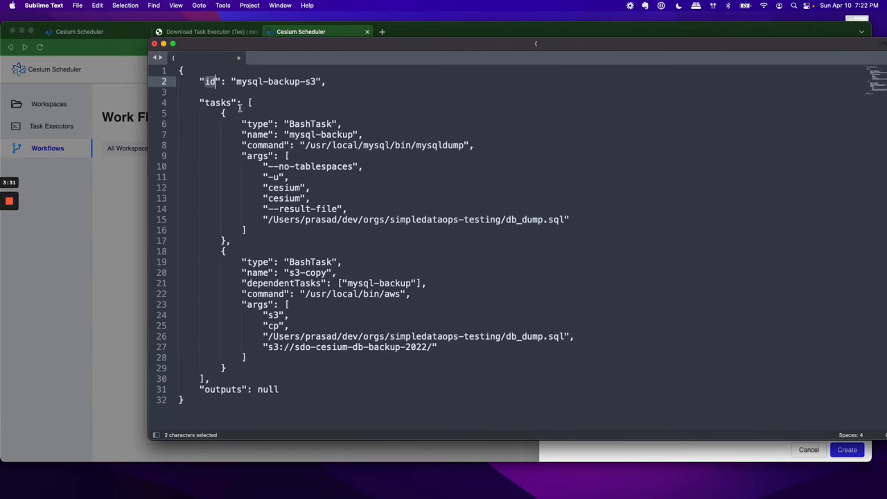
left_click_drag(223, 114, 224, 240)
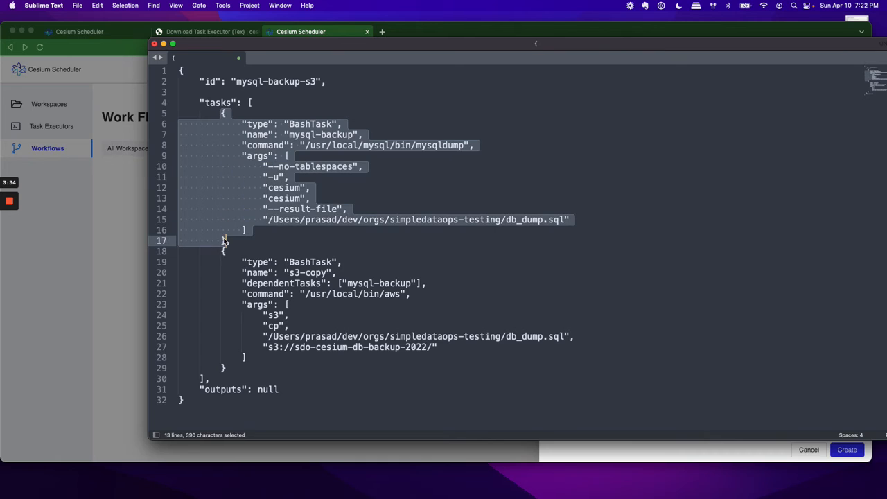
double_click(324, 124)
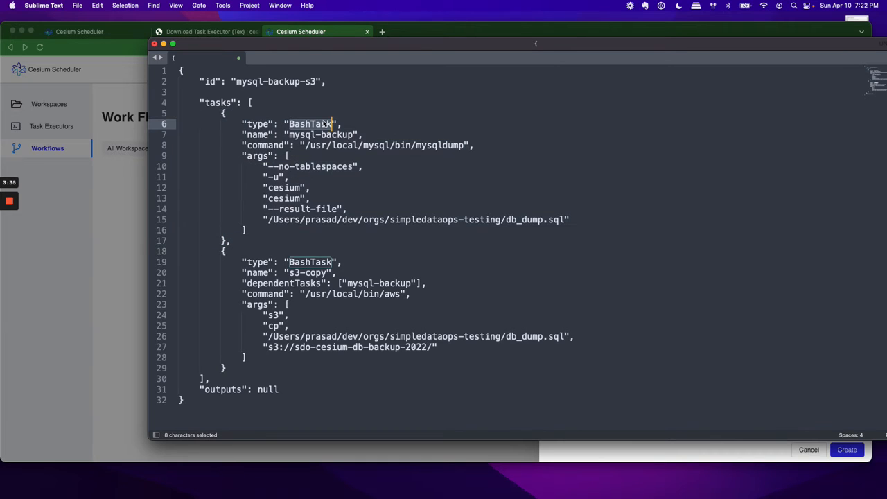
double_click(434, 146)
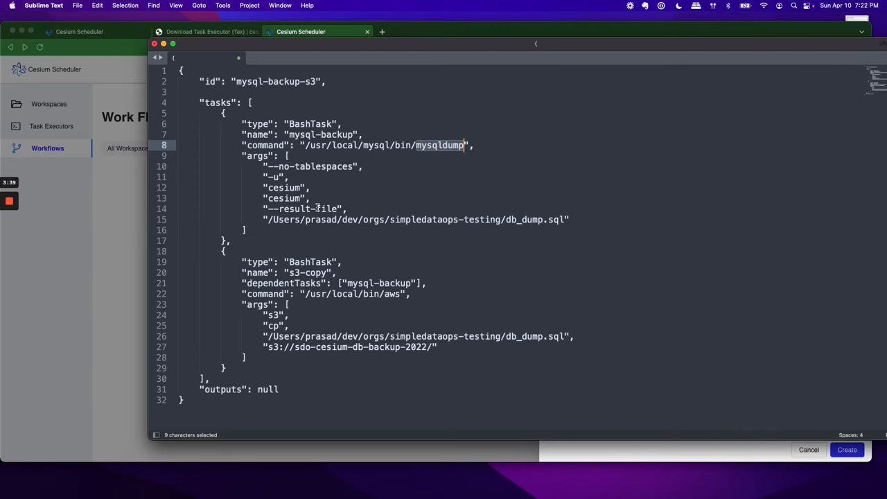
left_click_drag(262, 167, 372, 213)
left_click(357, 192)
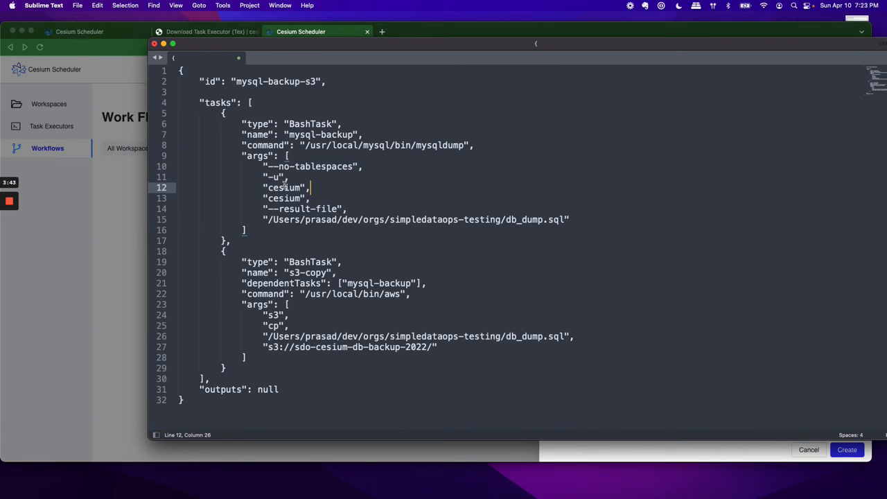
left_click_drag(264, 184, 313, 186)
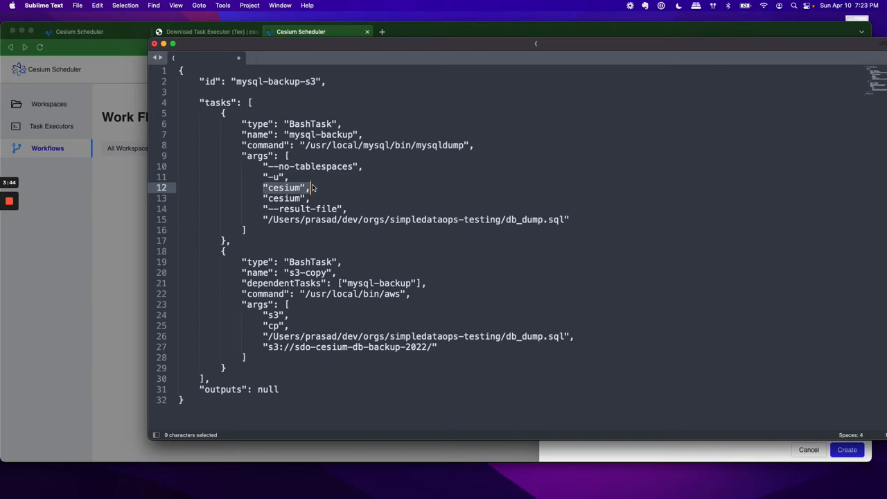
left_click(484, 220)
triple_click(483, 219)
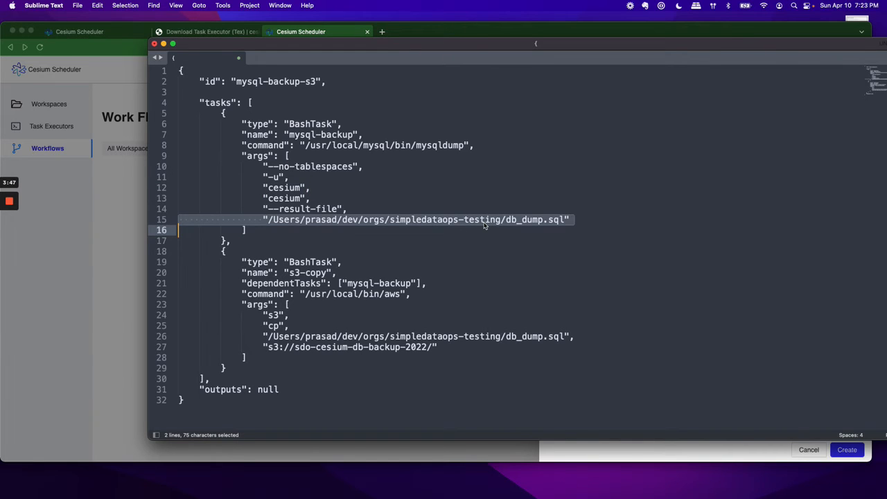
Step: Examine the s3-copy task's type, aws command, source dump file and destination bucket
double_click(312, 263)
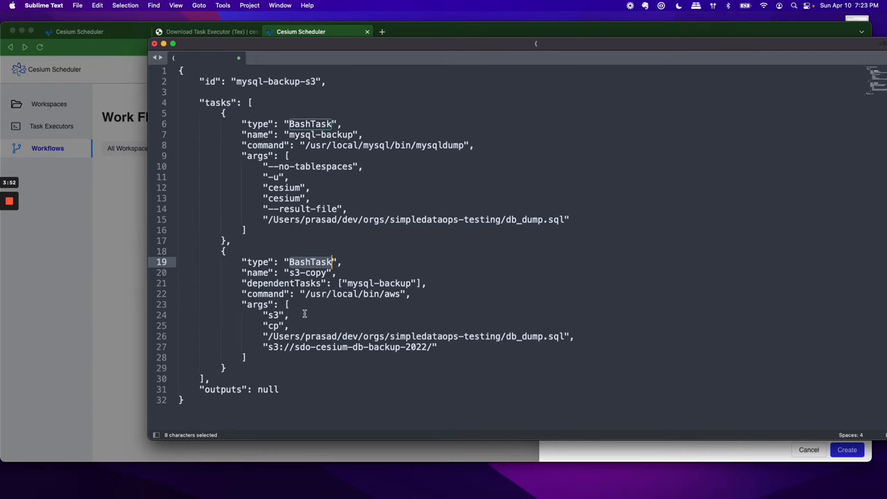
double_click(392, 295)
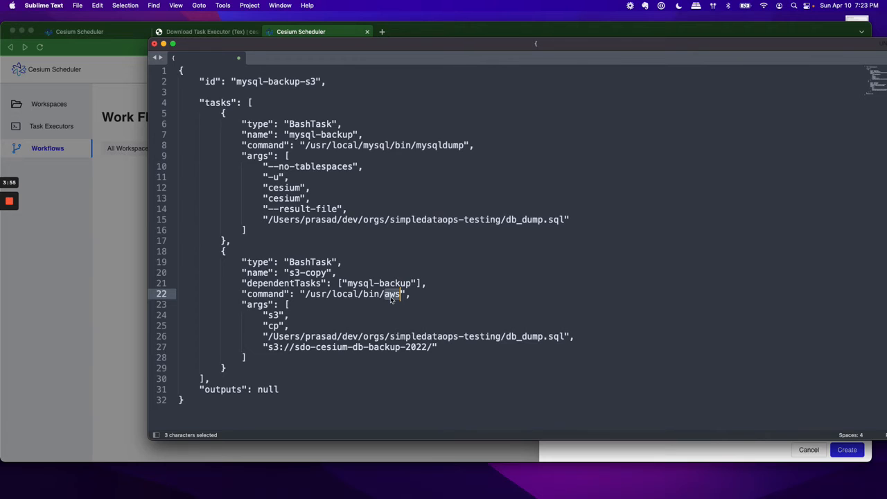
triple_click(478, 336)
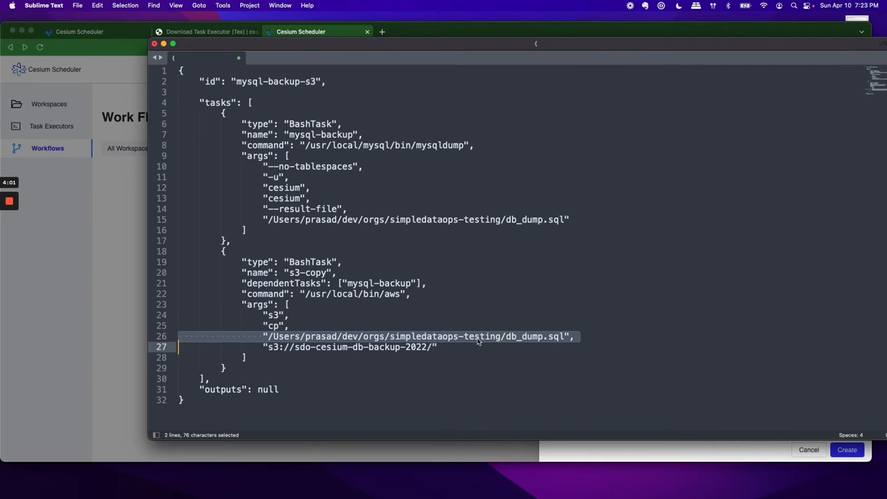
triple_click(407, 347)
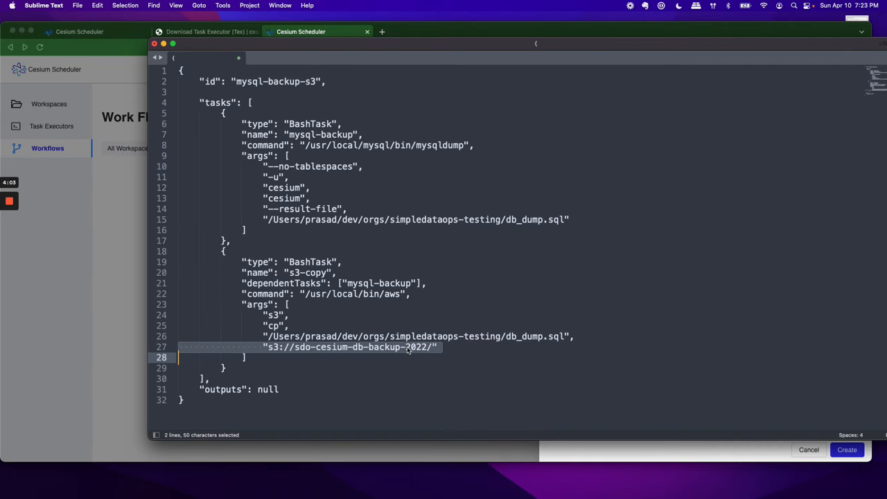
Step: Copy the entire workflow JSON and paste it into the Workflow Definition of the new workflow in Cesium Scheduler
key("super+a")
key("super+c")
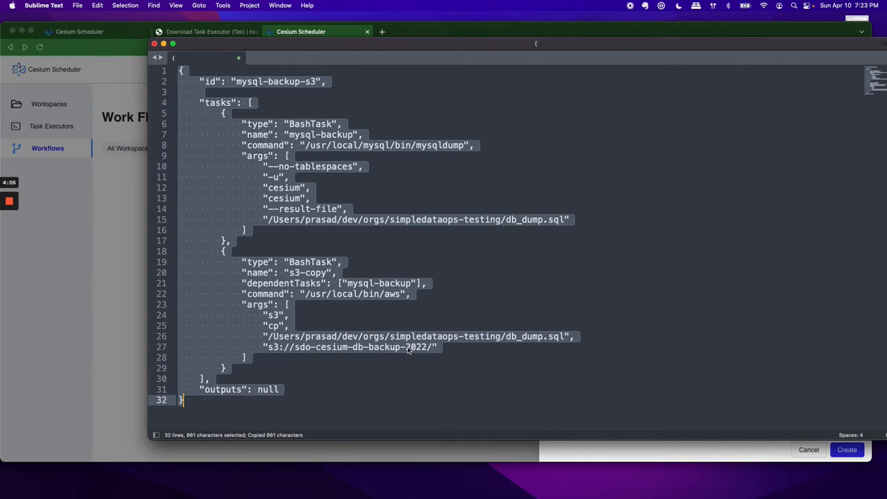
left_click(122, 304)
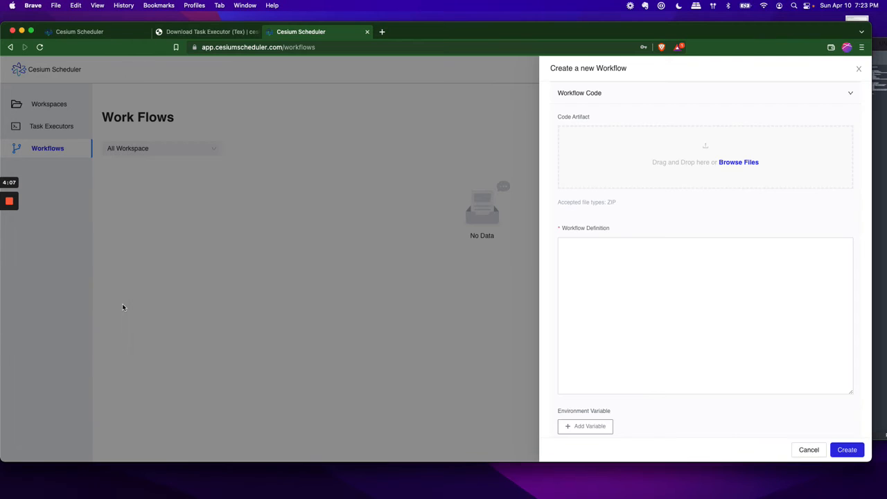
left_click(624, 260)
key("super+v")
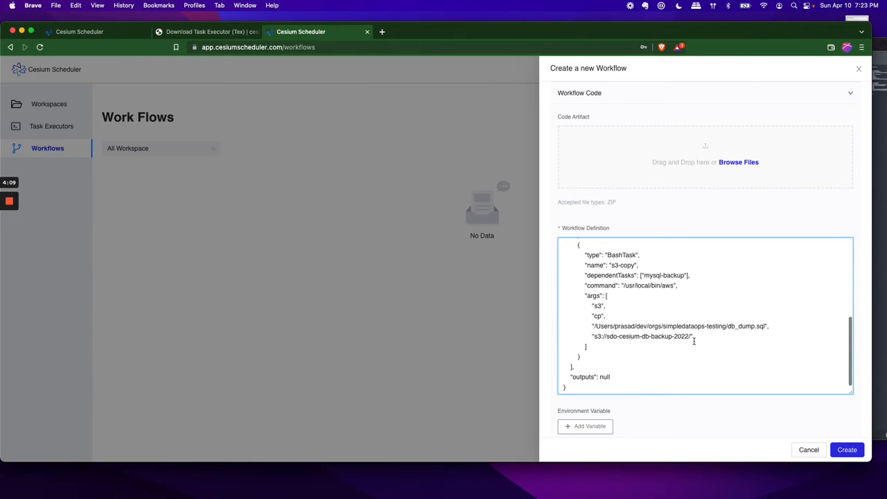
scroll(688, 432, "down", 1)
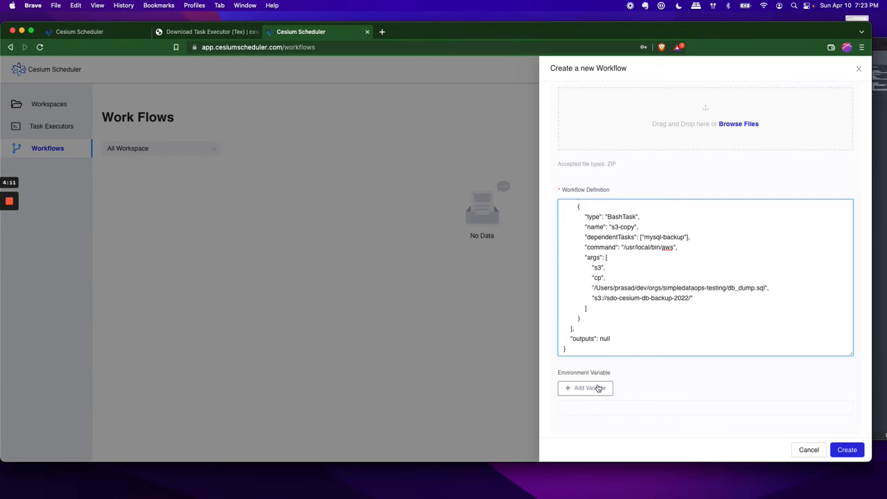
scroll(601, 415, "down", 1)
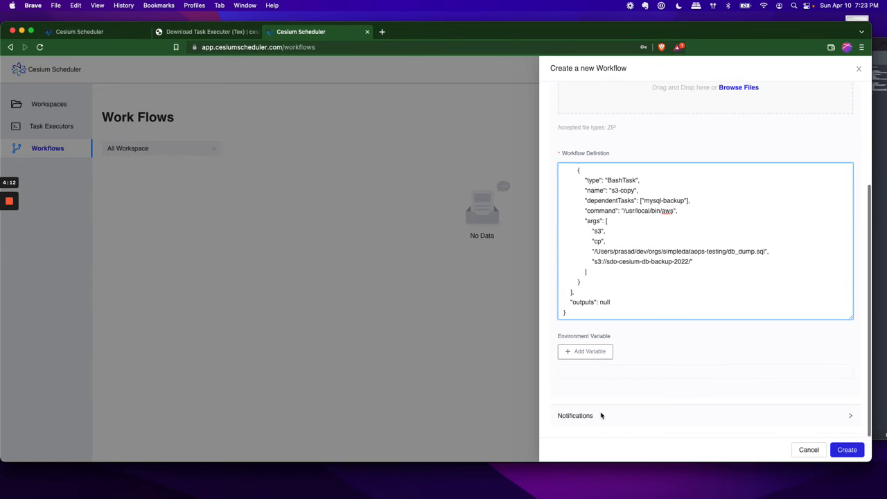
left_click(605, 357)
scroll(644, 381, "down", 1)
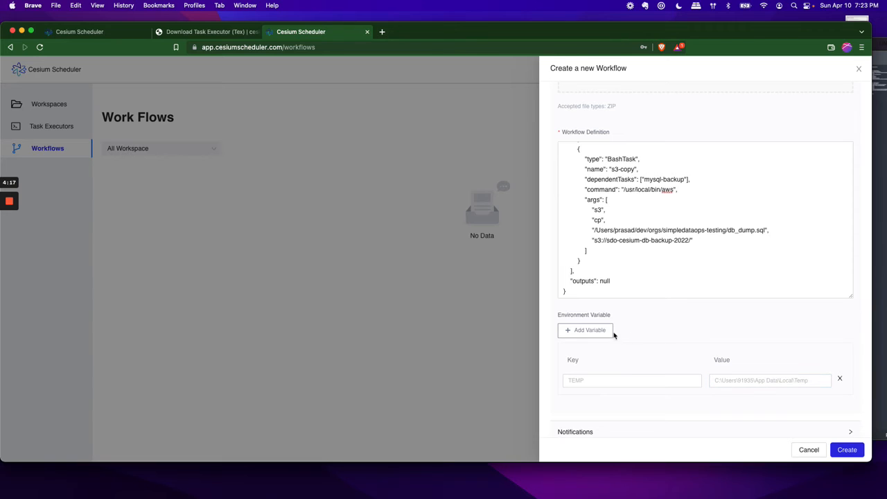
left_click(840, 382)
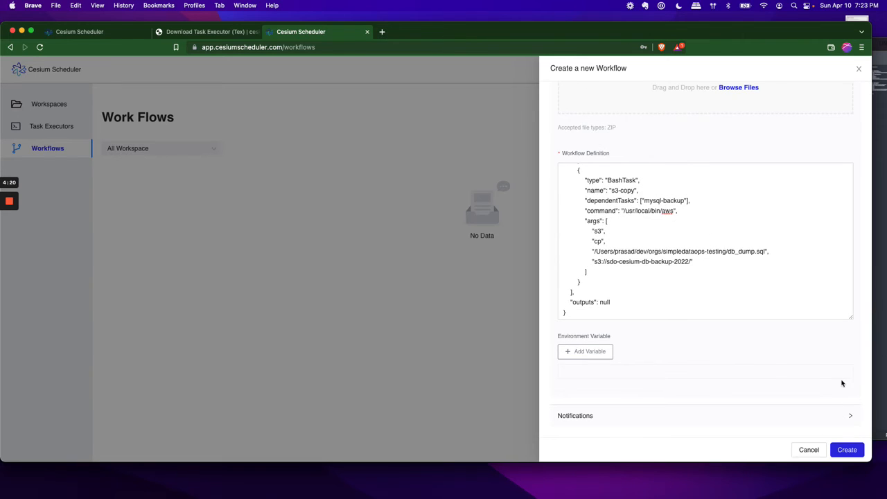
Step: Create the mysql-backup workflow and dismiss the notification
left_click(849, 451)
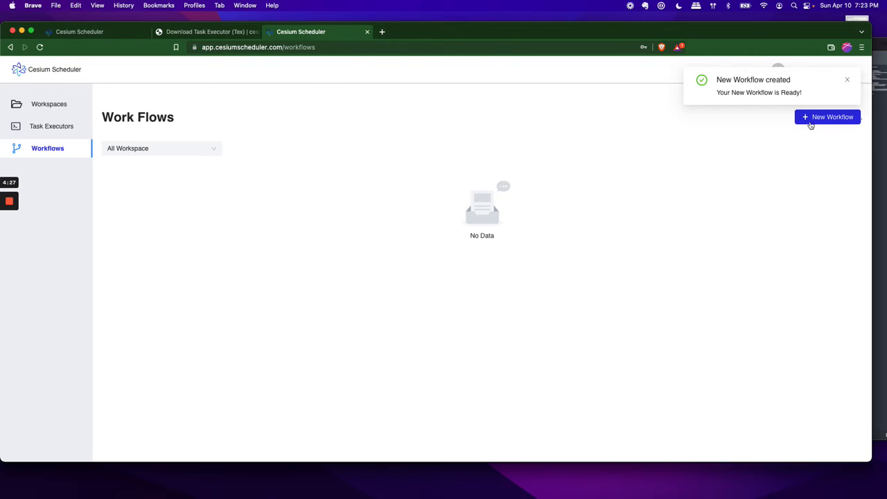
left_click(847, 79)
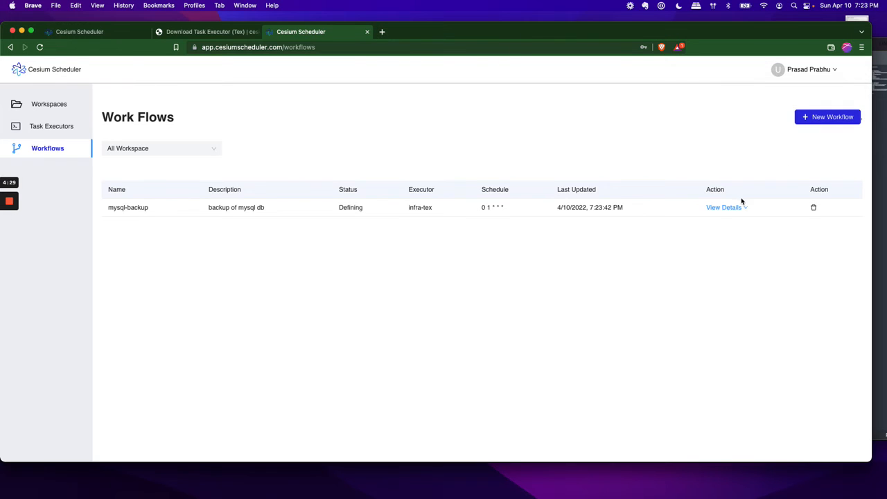
Step: Review the mysql-backup workflow's details, definition and run history, and return to the workflows list
mouse_move(732, 210)
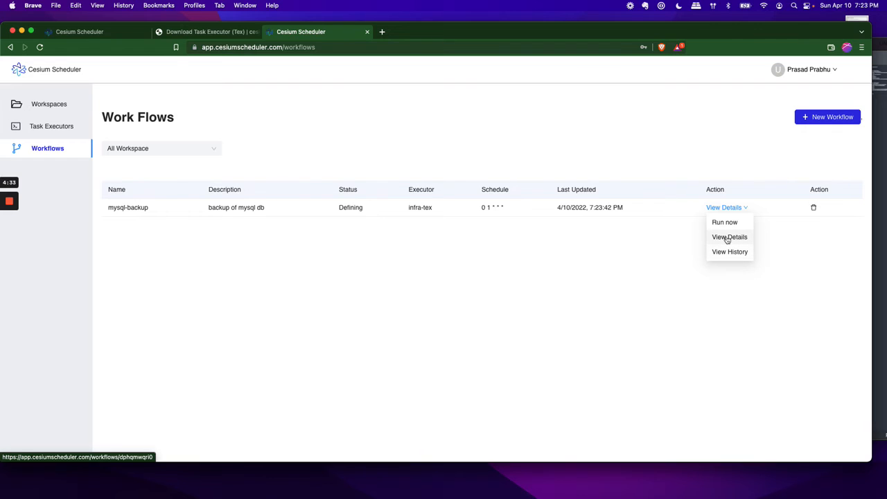
left_click(727, 237)
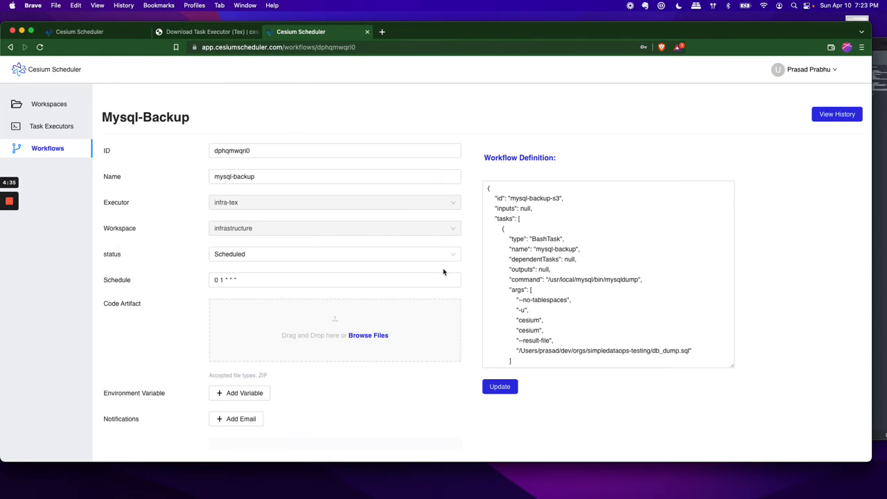
scroll(444, 270, "down", 1)
left_click(558, 268)
scroll(557, 277, "down", 5)
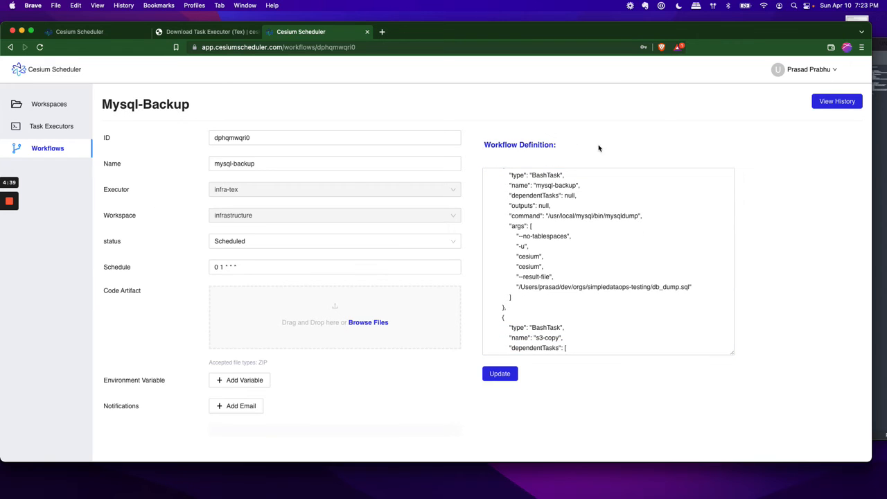
left_click(829, 104)
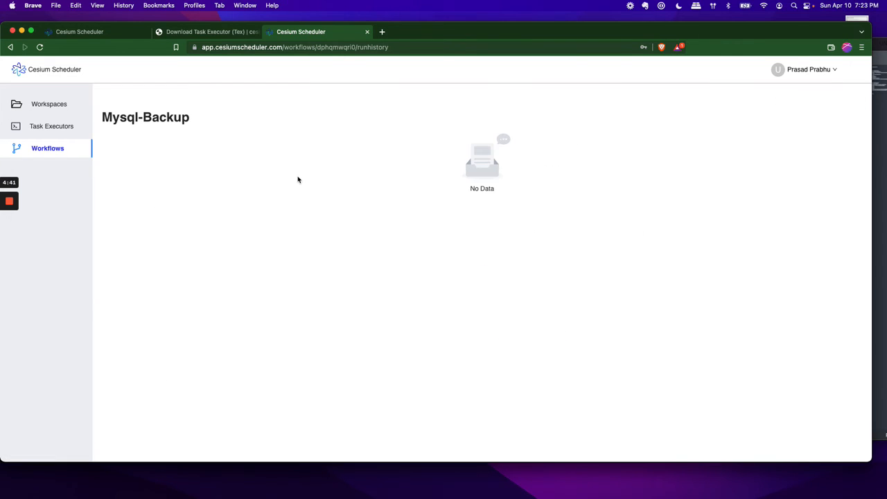
left_click(40, 148)
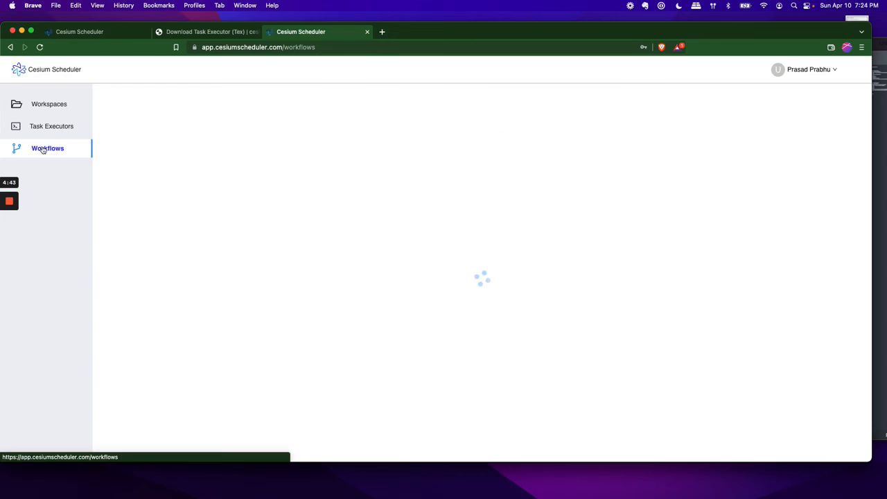
Step: Run the mysql-backup workflow immediately with the description "Taking a mysql backup"
mouse_move(733, 207)
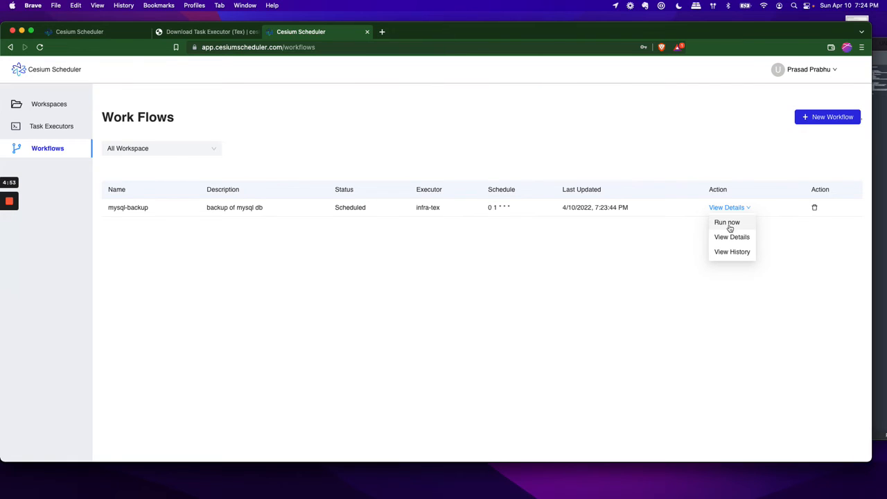
left_click(728, 225)
left_click(634, 141)
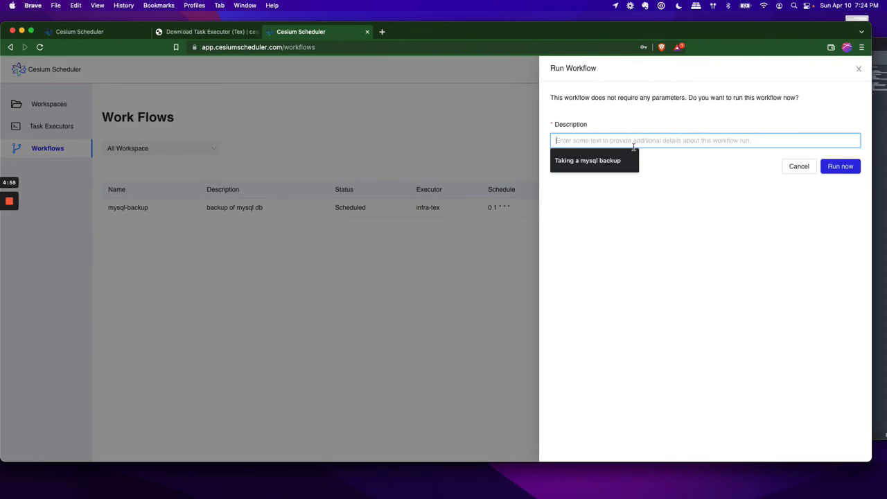
left_click(622, 160)
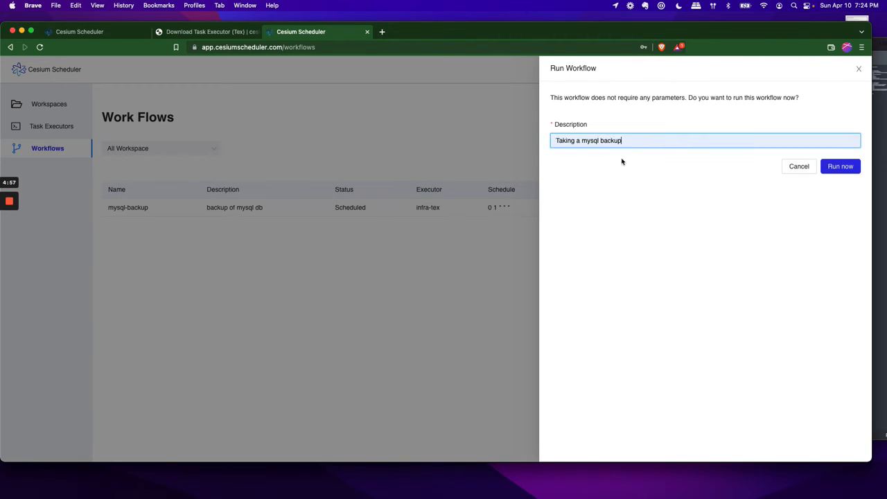
left_click(843, 169)
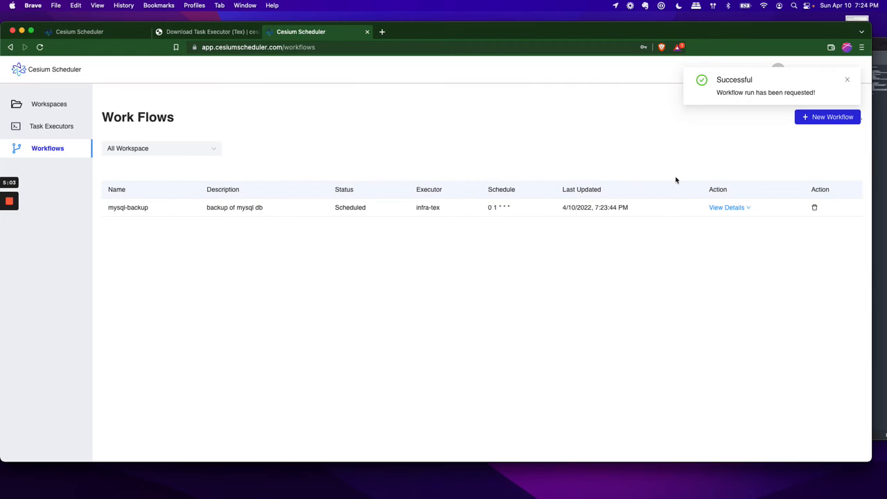
Step: Switch to Terminal and examine the tex-microservice.log entries for the workflow request, the mysql-backup task and the s3-copy task
key("super+Tab")
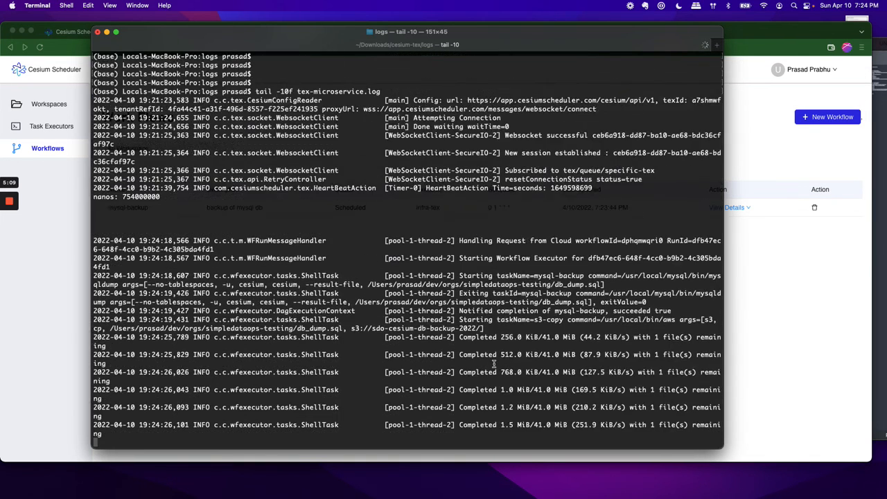
scroll(511, 331, "up", 1)
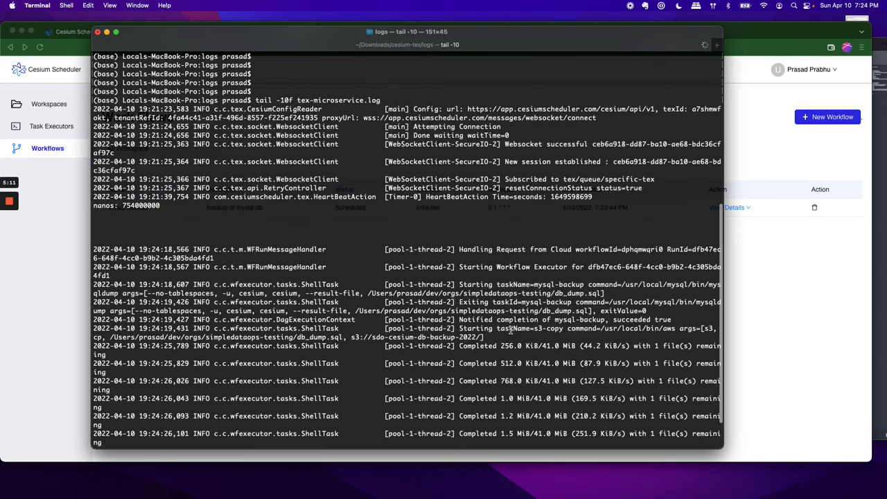
triple_click(560, 252)
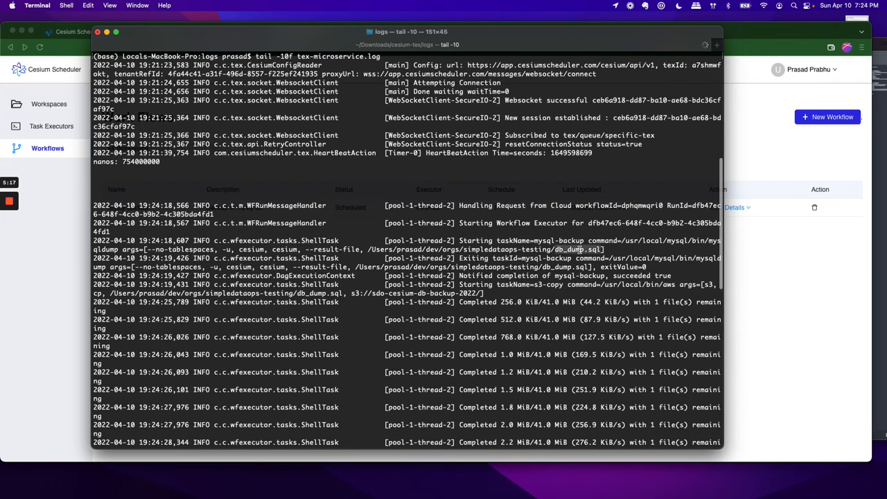
triple_click(579, 250)
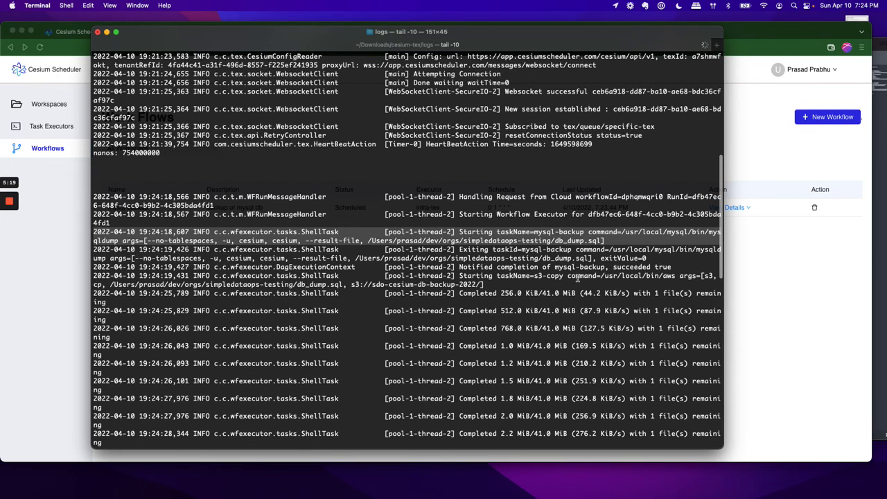
triple_click(591, 266)
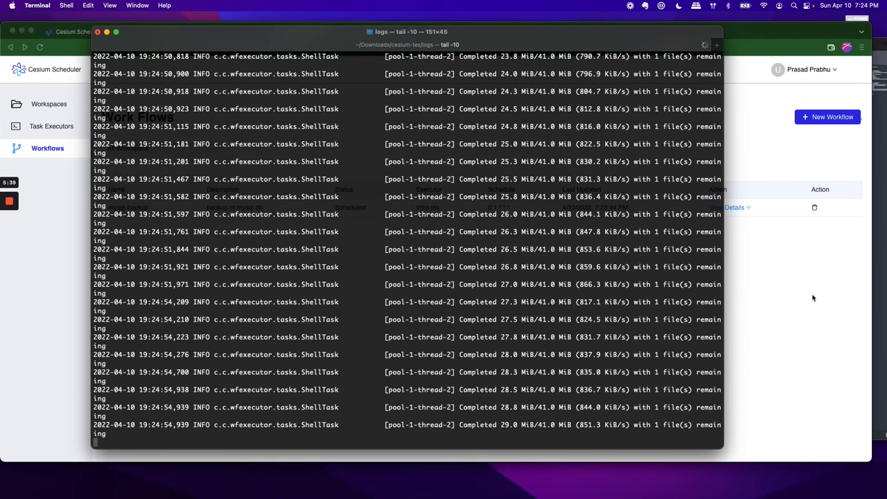
Step: Return to Cesium Scheduler and review the mysql-backup workflow's run history, its execution type and the run timeline
left_click(765, 266)
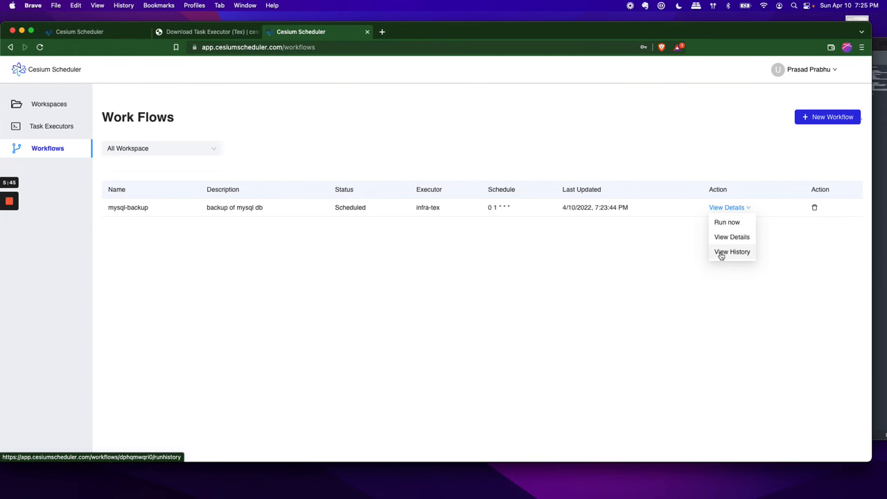
left_click(720, 253)
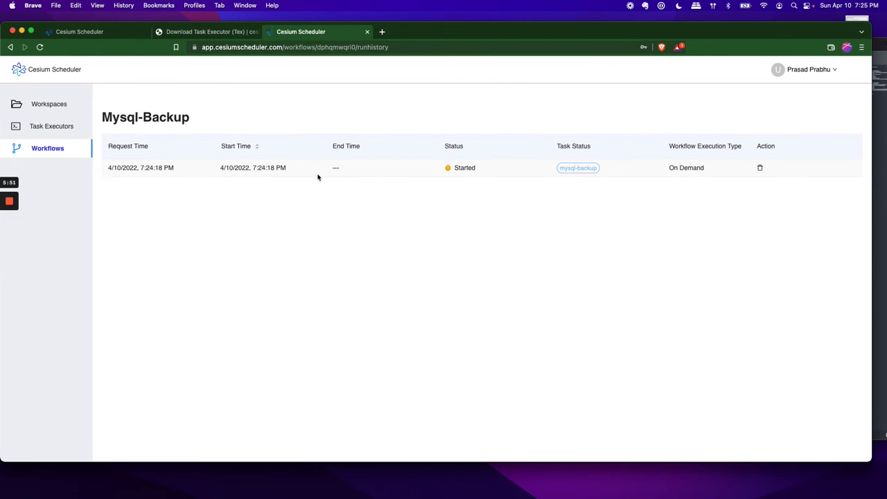
triple_click(690, 170)
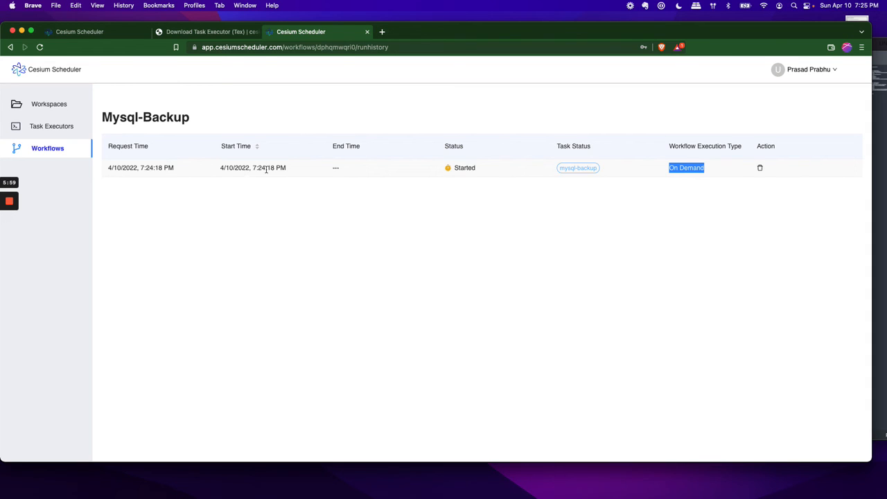
left_click(576, 170)
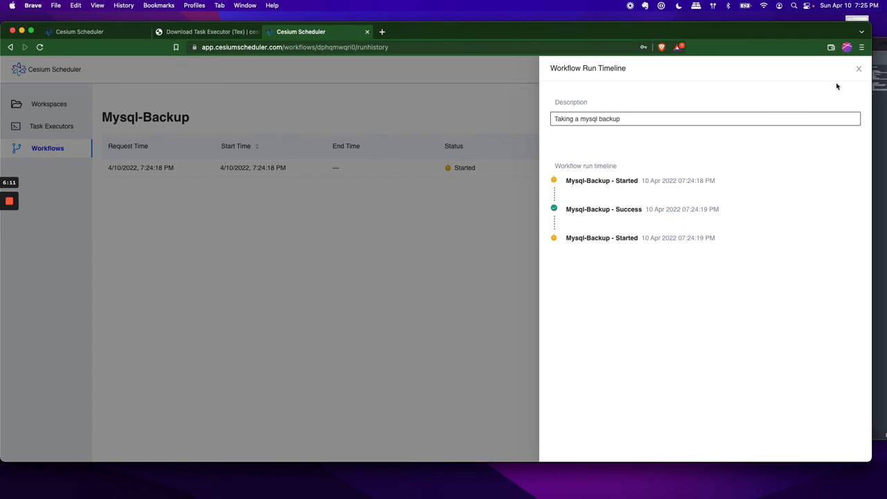
left_click(859, 69)
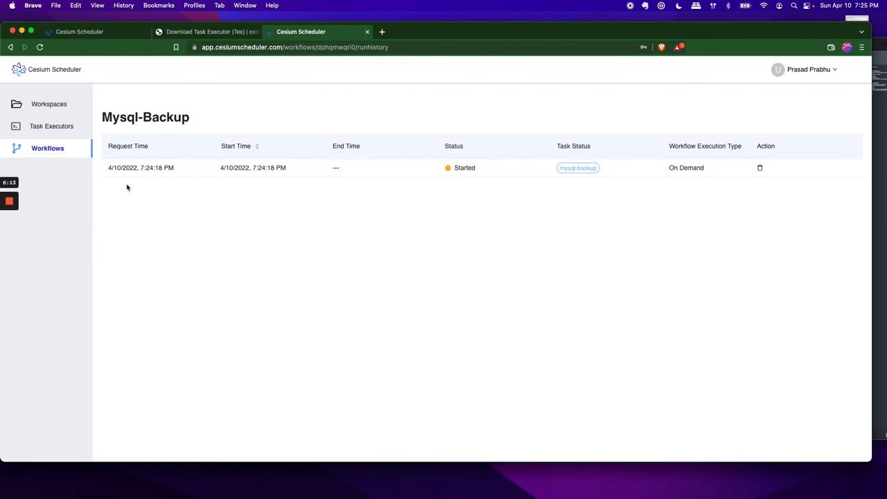
Step: Check the s3-copy task's upload progress and exit entries in the Terminal log, and return to Cesium Scheduler
key("super+Tab")
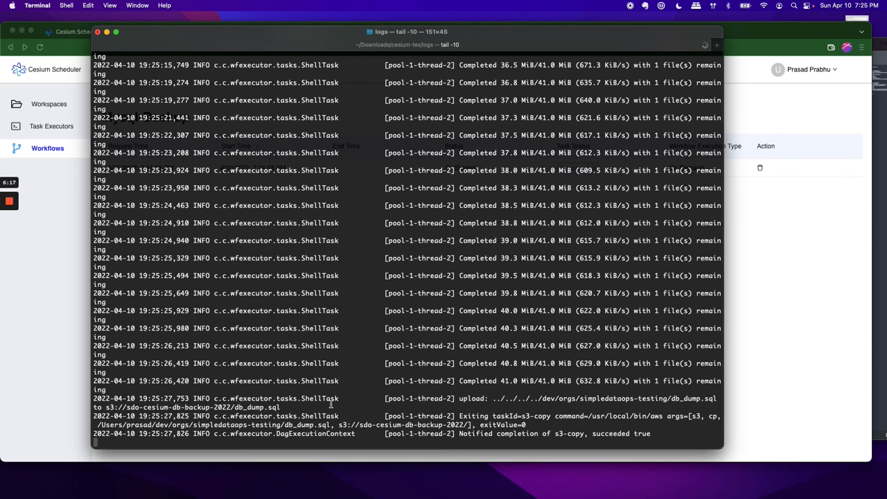
key("Return")
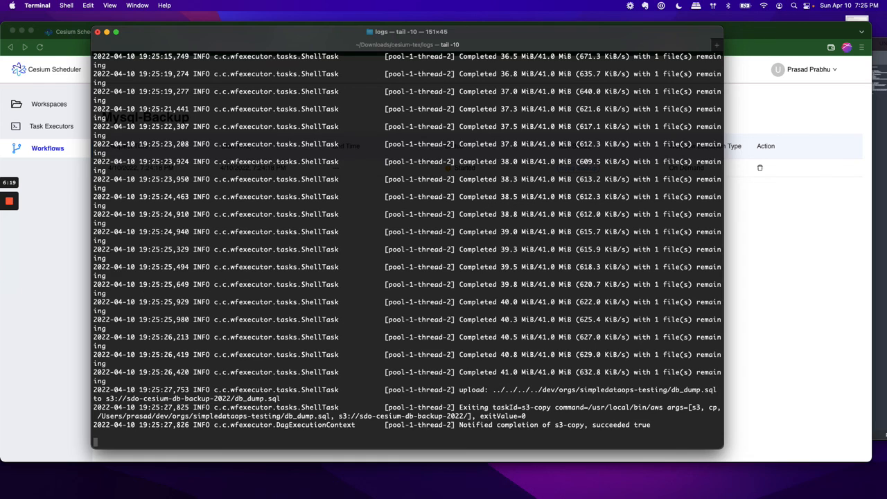
key("super+Tab")
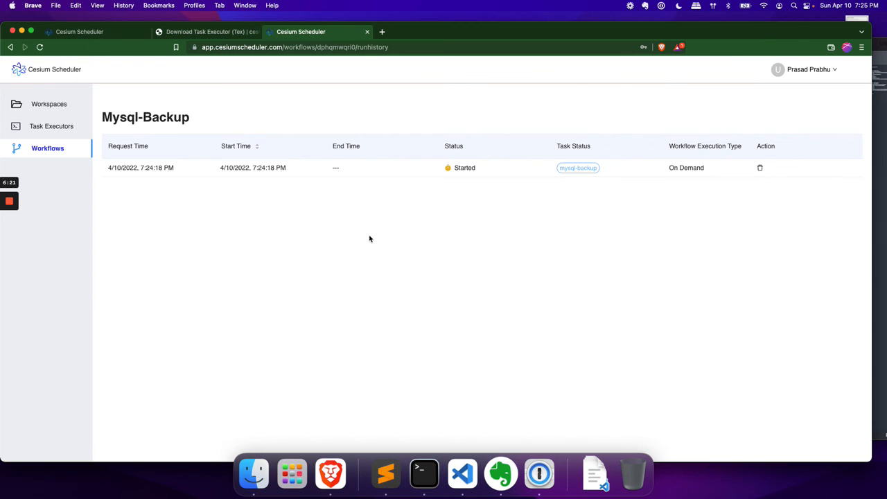
Step: Refresh the mysql-backup run history, review the run's status and timeline, and close the timeline
key("super+r")
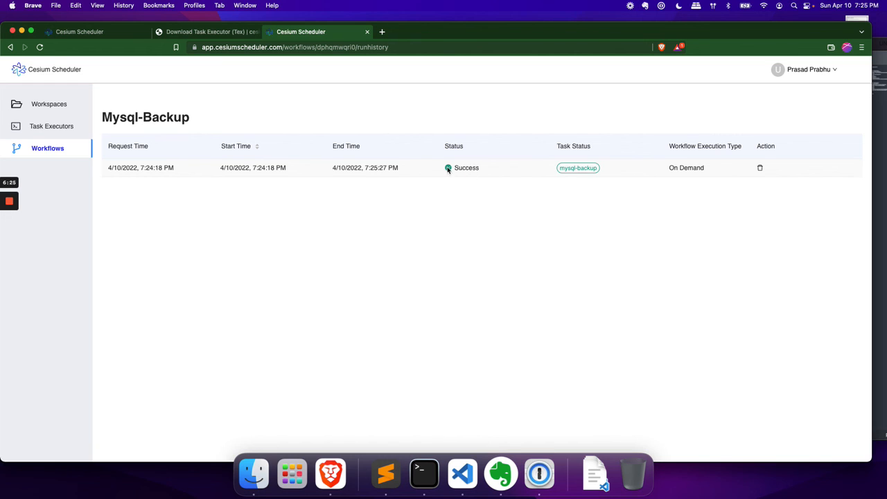
left_click(571, 170)
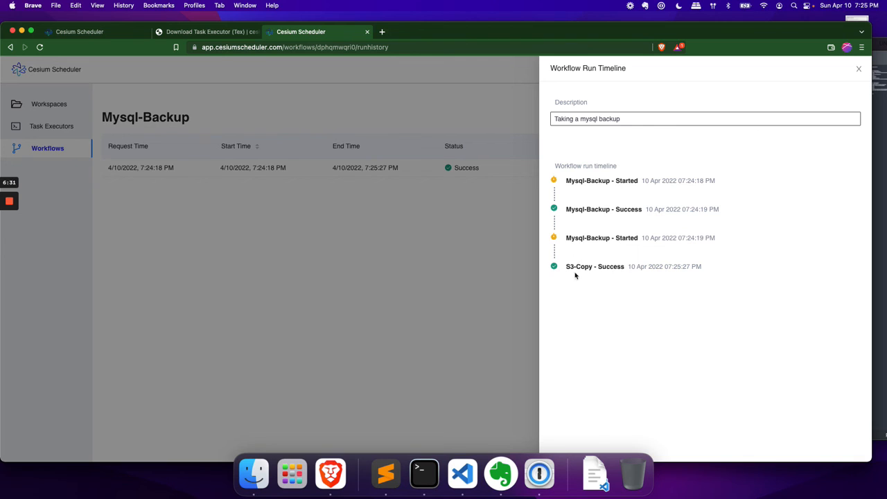
left_click(505, 269)
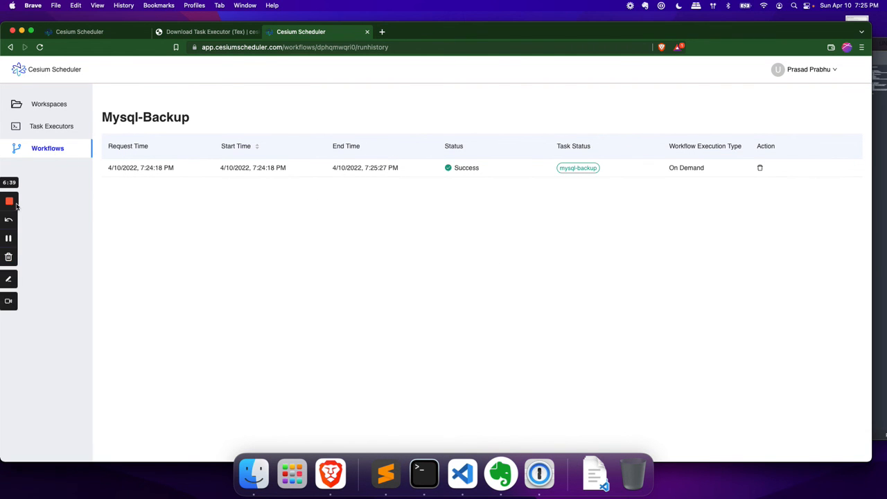
mouse_move(13, 205)
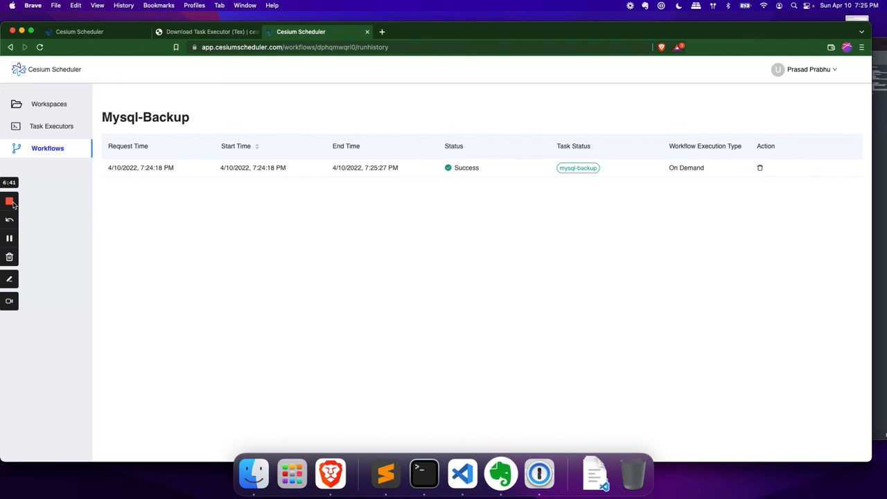